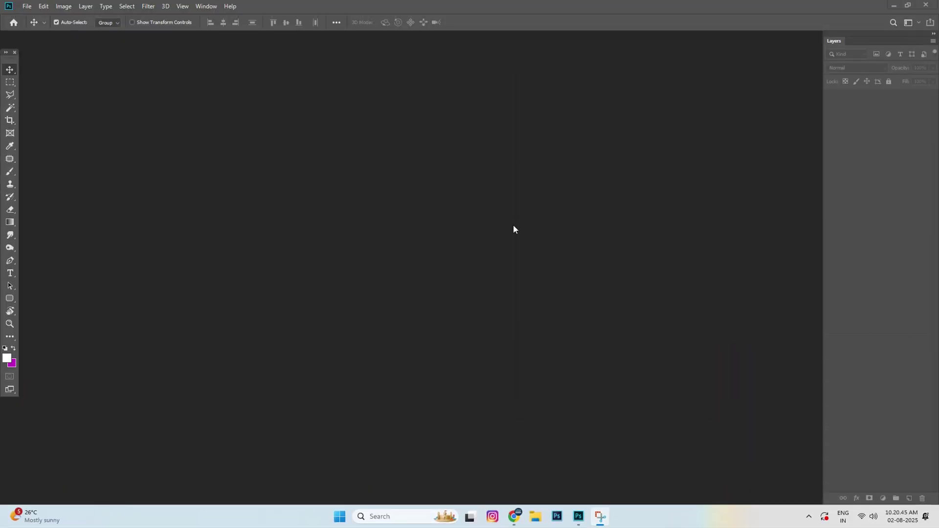
Step: Bring up the Open dialog on the Downloads folder, showing the PSD File folder
{"action": "left_click", "coordinate": [26, 5]}
{"action": "left_click", "coordinate": [35, 45]}
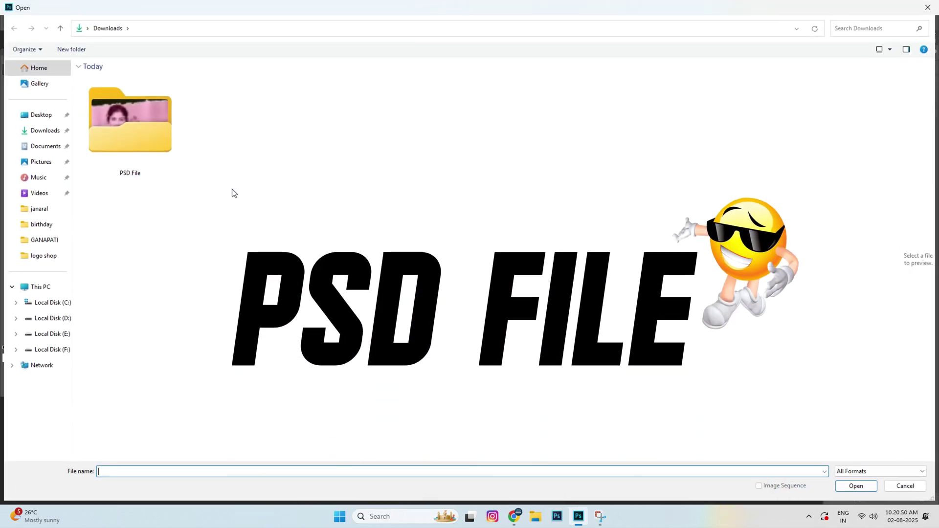
{"action": "scroll", "coordinate": [230, 196], "scroll_direction": "up", "scroll_amount": 1}
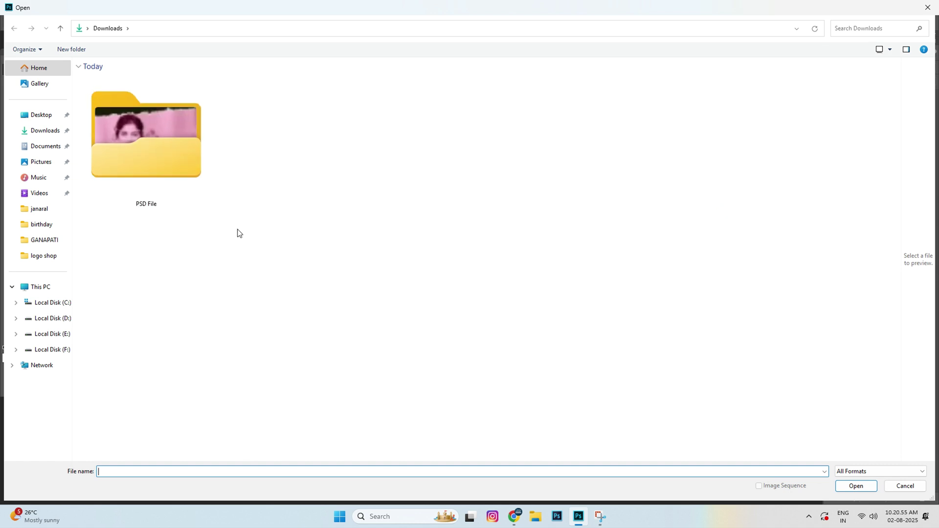
Step: Enter the PSD File folder and look over the banner files inside
{"action": "double_click", "coordinate": [191, 173]}
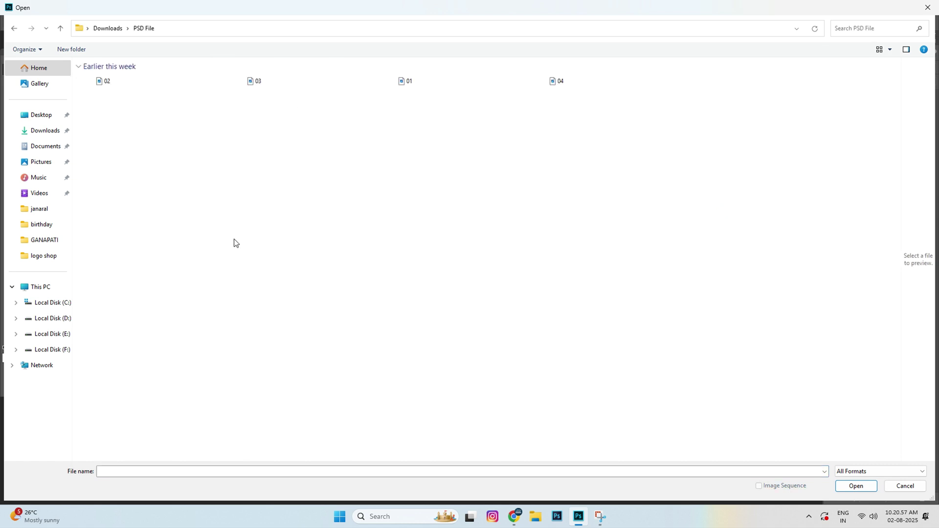
{"action": "scroll", "coordinate": [283, 263], "scroll_direction": "up", "scroll_amount": 2, "text": "ctrl"}
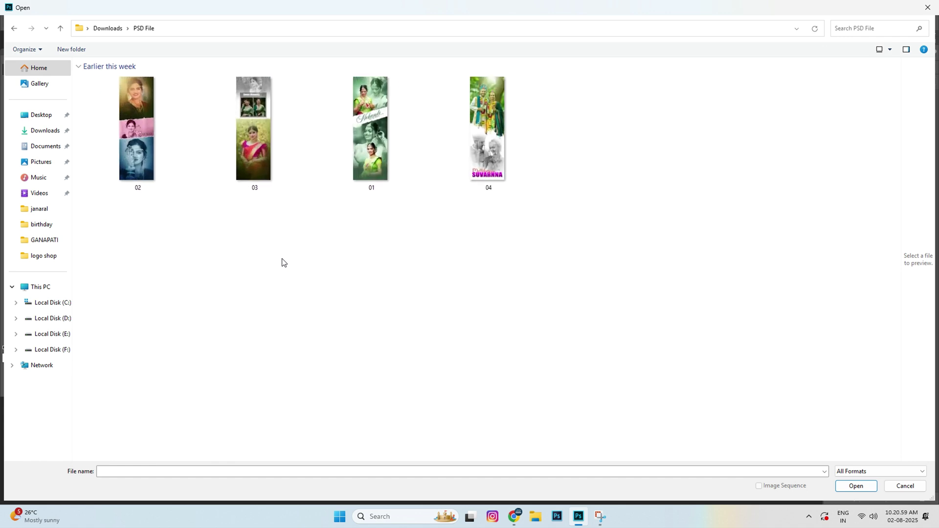
{"action": "scroll", "coordinate": [296, 262], "scroll_direction": "up", "scroll_amount": 1, "text": "ctrl"}
{"action": "scroll", "coordinate": [298, 265], "scroll_direction": "down", "scroll_amount": 1, "text": "ctrl"}
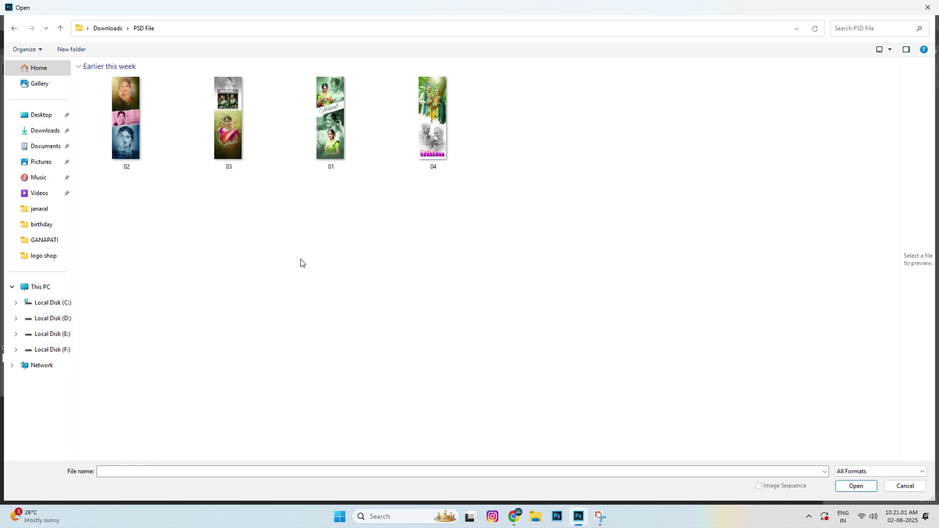
{"action": "scroll", "coordinate": [303, 262], "scroll_direction": "up", "scroll_amount": 1, "text": "ctrl"}
{"action": "scroll", "coordinate": [305, 263], "scroll_direction": "down", "scroll_amount": 1, "text": "ctrl"}
{"action": "scroll", "coordinate": [313, 261], "scroll_direction": "up", "scroll_amount": 1, "text": "ctrl"}
Step: Select the four banner files 02, 03, 01 and 04 together
{"action": "left_click_drag", "start_coordinate": [586, 275], "coordinate": [211, 179]}
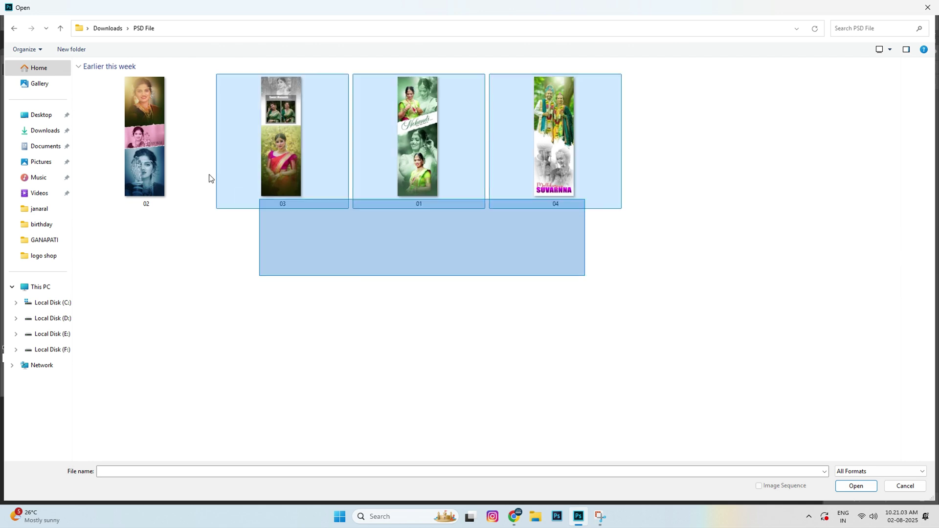
{"action": "left_click", "coordinate": [289, 270]}
{"action": "left_click_drag", "start_coordinate": [835, 425], "coordinate": [113, 178]}
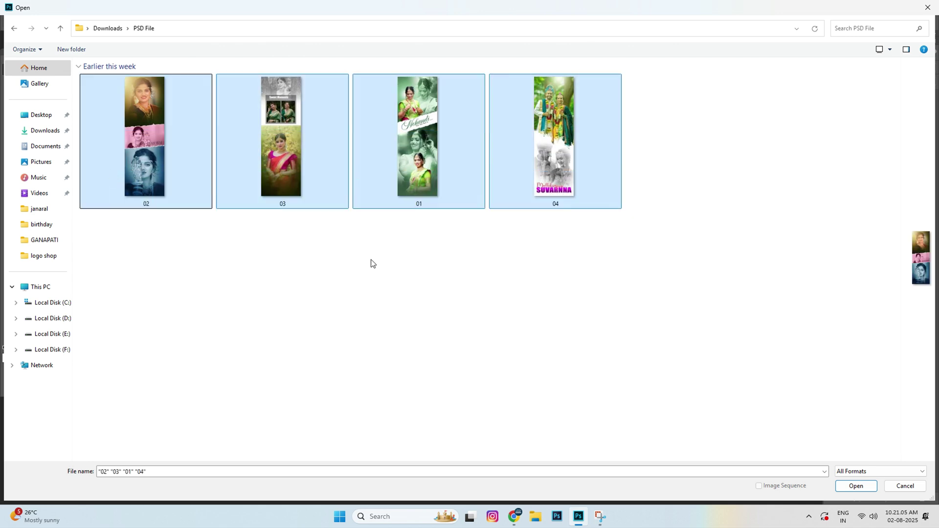
{"action": "left_click", "coordinate": [722, 260]}
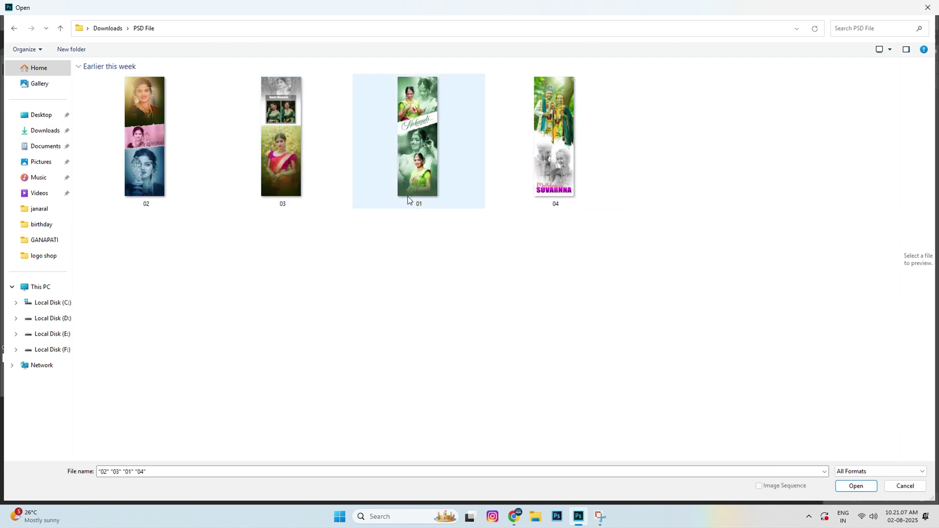
{"action": "left_click_drag", "start_coordinate": [399, 248], "coordinate": [198, 160]}
{"action": "mouse_move", "coordinate": [729, 318]}
{"action": "left_mouse_down"}
{"action": "mouse_move", "coordinate": [410, 219]}
{"action": "mouse_move", "coordinate": [137, 109]}
{"action": "left_mouse_up"}
Step: Open all four banner files as separate documents and zoom into 04.tif
{"action": "left_click", "coordinate": [855, 486]}
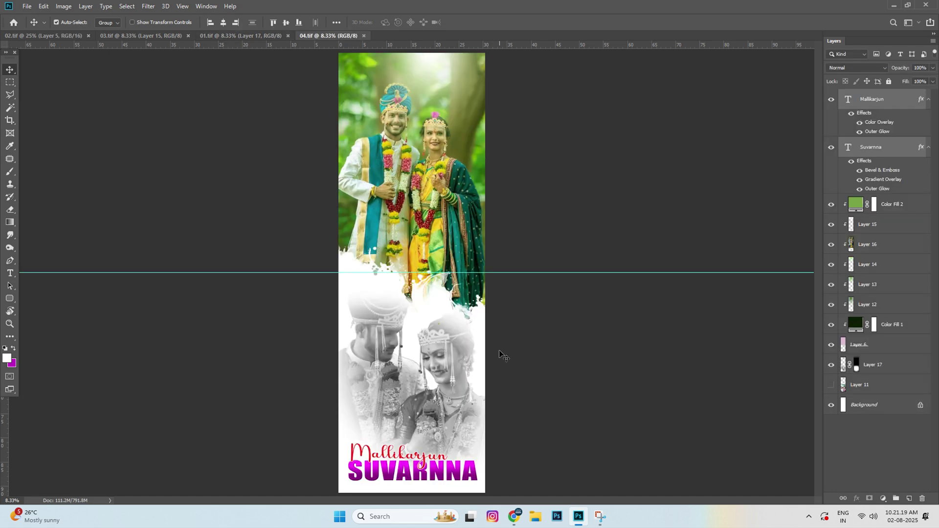
{"action": "scroll", "coordinate": [500, 356], "scroll_direction": "up", "scroll_amount": 1}
{"action": "scroll", "coordinate": [409, 286], "scroll_direction": "up", "scroll_amount": 2}
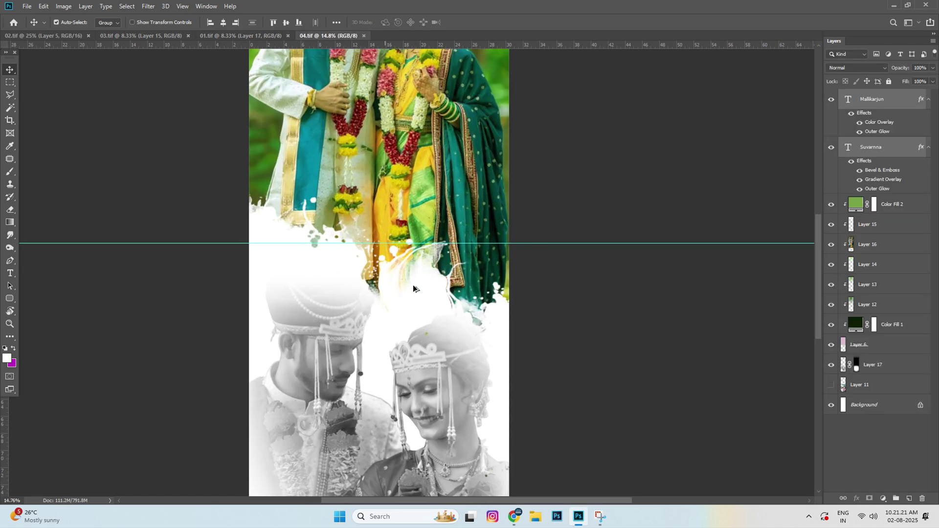
{"action": "scroll", "coordinate": [409, 291], "scroll_direction": "up", "scroll_amount": 2}
{"action": "scroll", "coordinate": [404, 280], "scroll_direction": "down", "scroll_amount": 2}
{"action": "scroll", "coordinate": [404, 279], "scroll_direction": "down", "scroll_amount": 2}
{"action": "scroll", "coordinate": [411, 245], "scroll_direction": "up", "scroll_amount": 1}
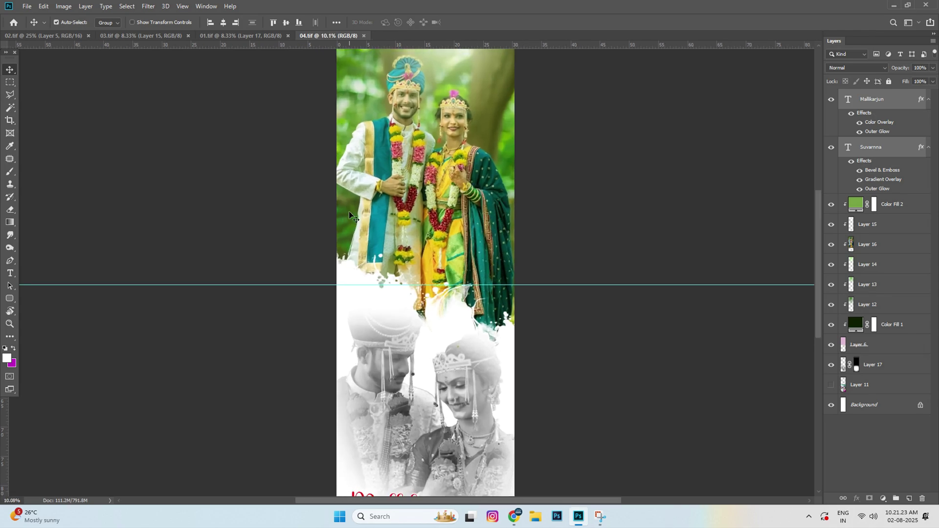
{"action": "scroll", "coordinate": [438, 147], "scroll_direction": "up", "scroll_amount": 3}
{"action": "scroll", "coordinate": [438, 148], "scroll_direction": "down", "scroll_amount": 2}
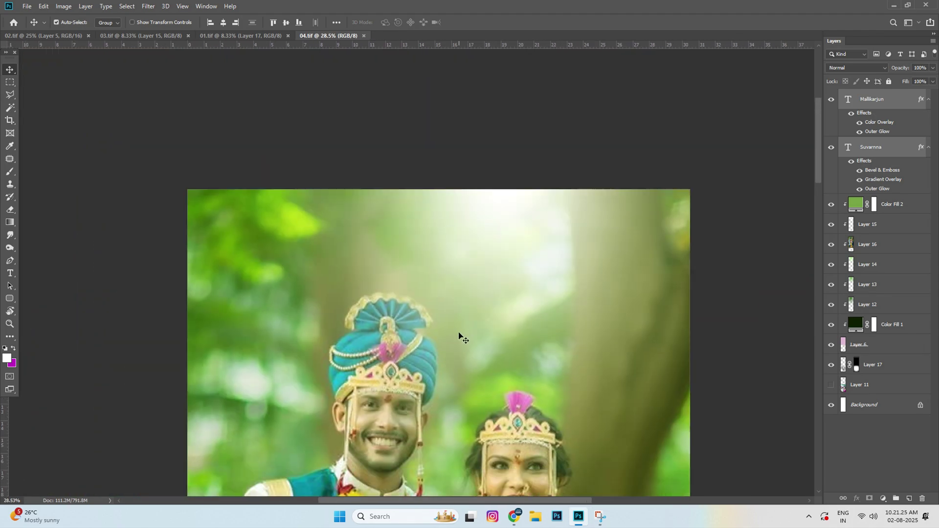
{"action": "scroll", "coordinate": [425, 335], "scroll_direction": "down", "scroll_amount": 5}
{"action": "scroll", "coordinate": [424, 335], "scroll_direction": "down", "scroll_amount": 5}
{"action": "scroll", "coordinate": [413, 308], "scroll_direction": "down", "scroll_amount": 5}
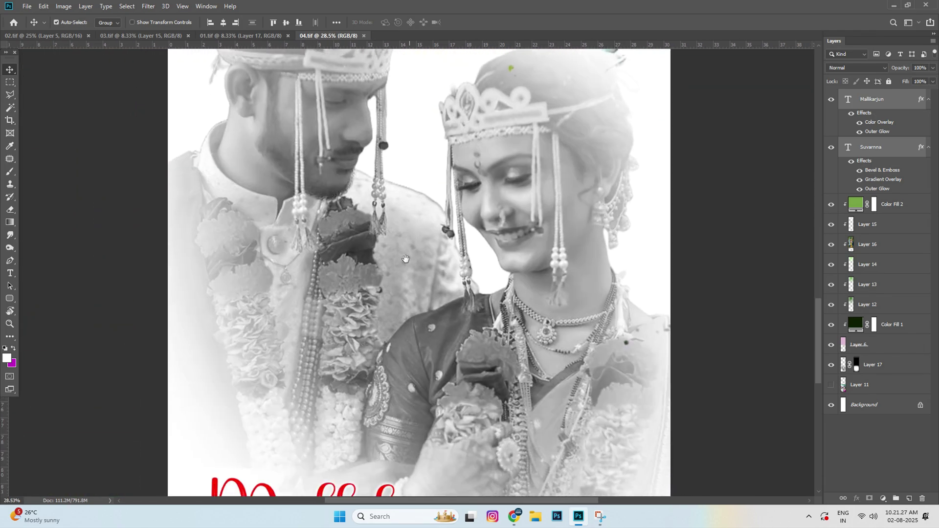
{"action": "scroll", "coordinate": [406, 289], "scroll_direction": "down", "scroll_amount": 4}
{"action": "scroll", "coordinate": [397, 267], "scroll_direction": "down", "scroll_amount": 1}
{"action": "scroll", "coordinate": [401, 275], "scroll_direction": "up", "scroll_amount": 1}
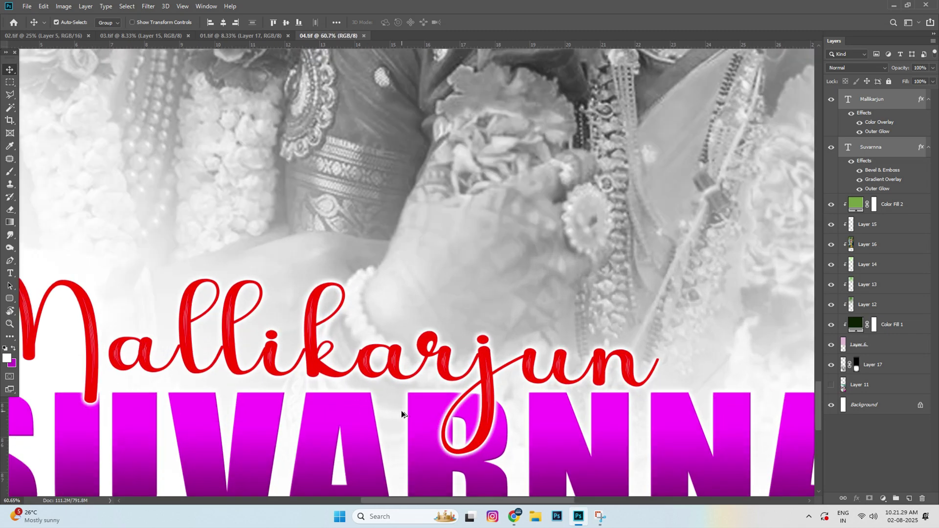
{"action": "scroll", "coordinate": [402, 413], "scroll_direction": "down", "scroll_amount": 1}
{"action": "scroll", "coordinate": [403, 413], "scroll_direction": "down", "scroll_amount": 4}
{"action": "scroll", "coordinate": [407, 406], "scroll_direction": "down", "scroll_amount": 2}
{"action": "scroll", "coordinate": [407, 407], "scroll_direction": "up", "scroll_amount": 2}
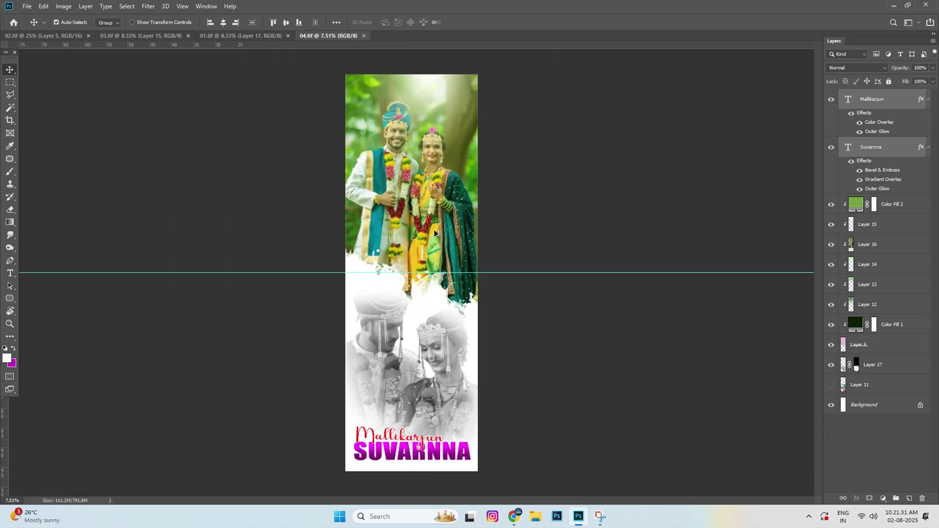
{"action": "right_click", "coordinate": [440, 191]}
Step: Select Layer 16 with Show Transform Controls enabled to see its bounds
{"action": "left_click", "coordinate": [455, 212]}
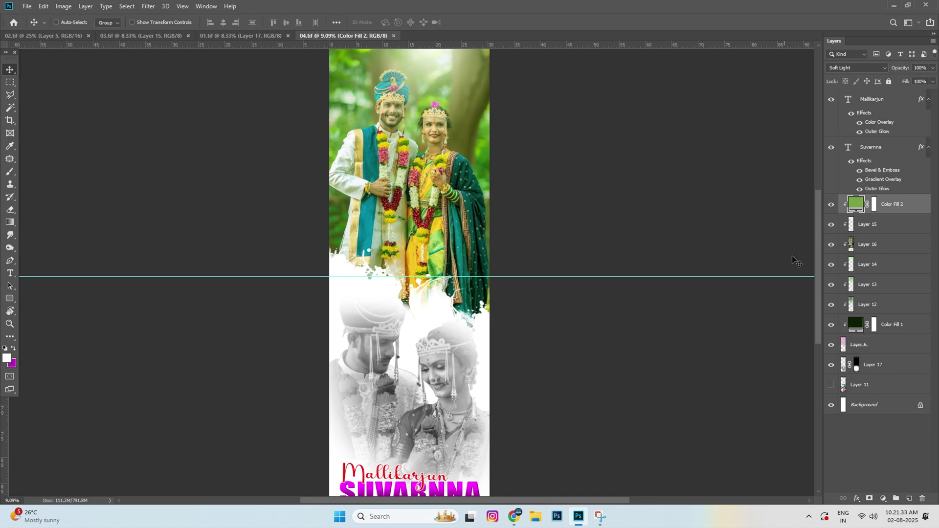
{"action": "left_click", "coordinate": [849, 245], "text": "alt"}
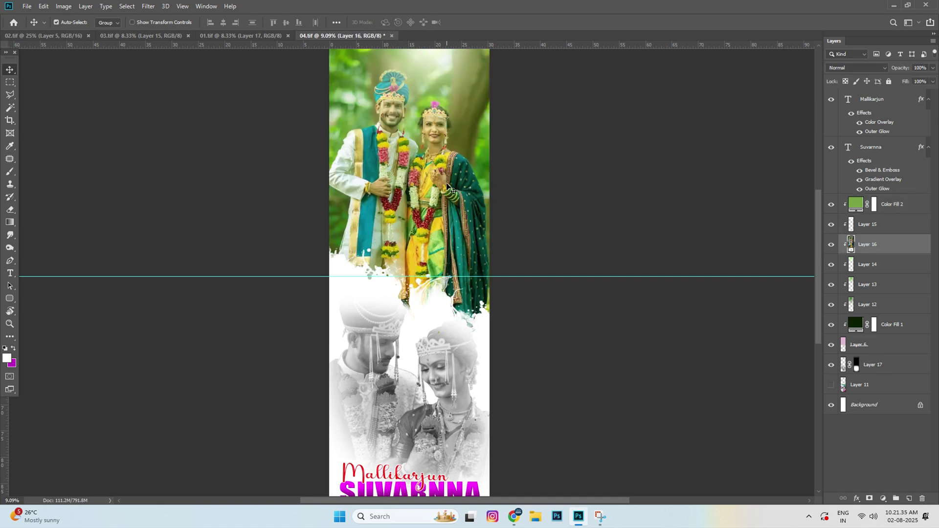
{"action": "left_click_drag", "start_coordinate": [425, 186], "coordinate": [346, 225]}
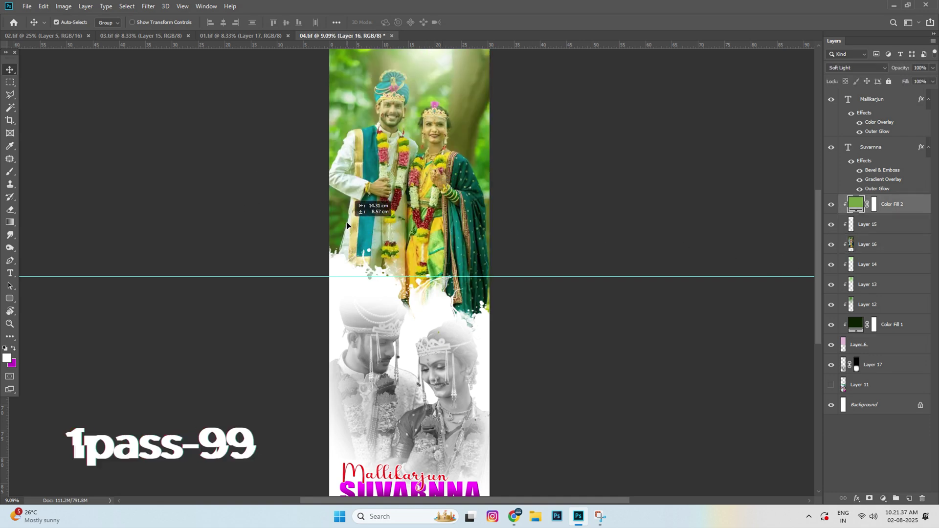
{"action": "left_click", "coordinate": [132, 22]}
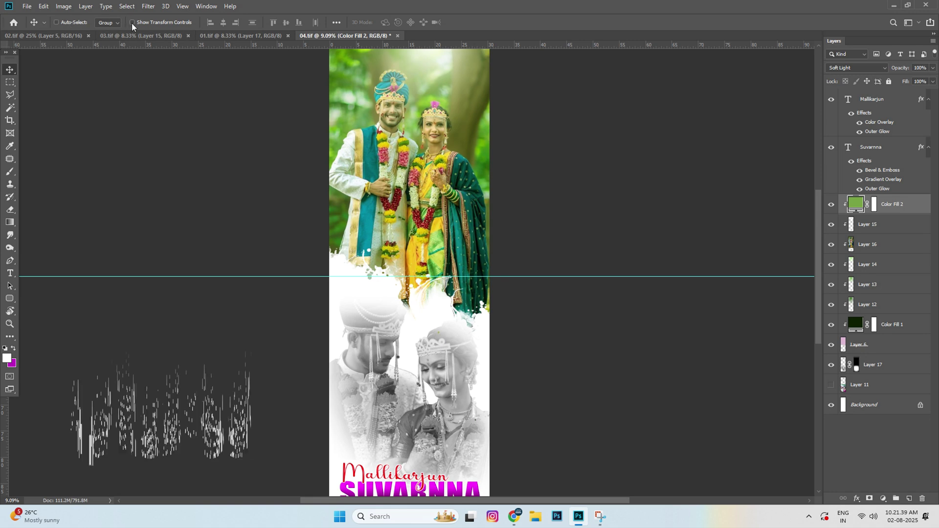
{"action": "left_click", "coordinate": [888, 246]}
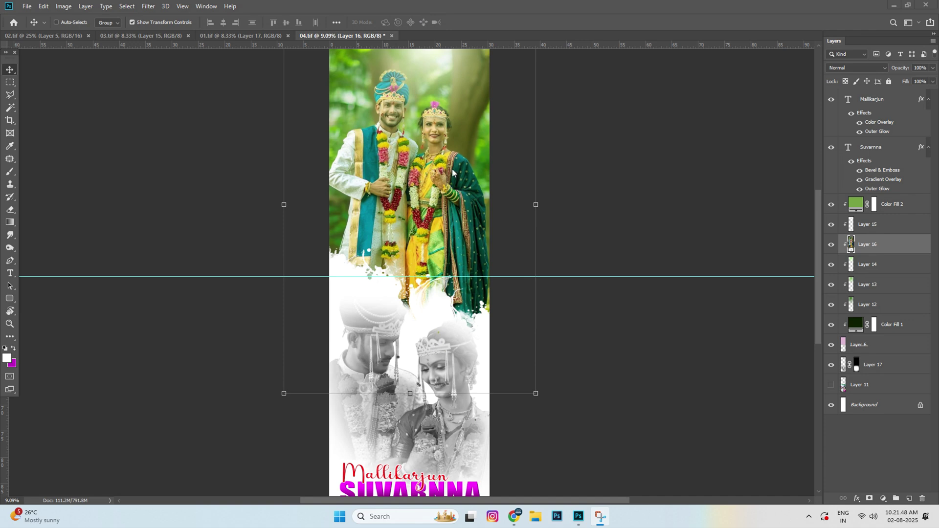
Step: Hide and reshow Layers 15, 16 and 17 to compare, then select the grayscale Layer 17
{"action": "left_click", "coordinate": [831, 245]}
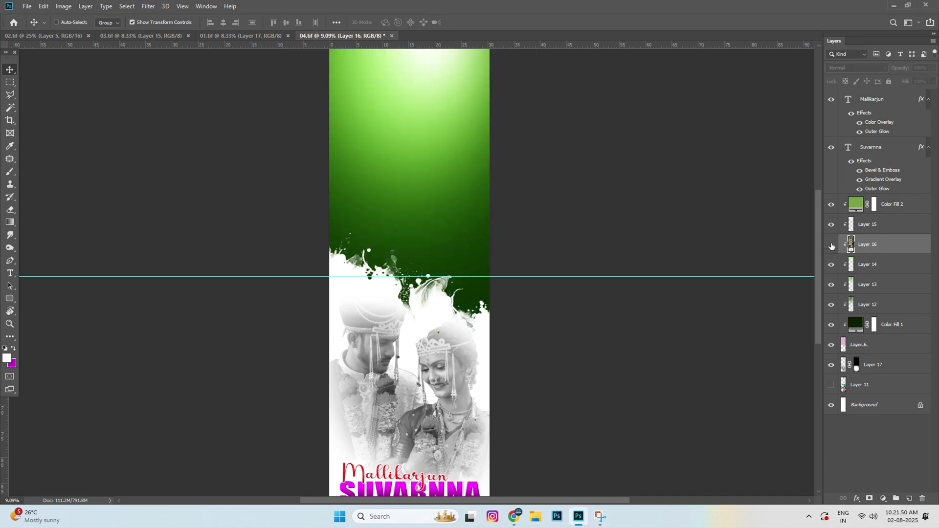
{"action": "left_click", "coordinate": [831, 365]}
{"action": "left_click", "coordinate": [832, 345]}
{"action": "left_click", "coordinate": [832, 345]}
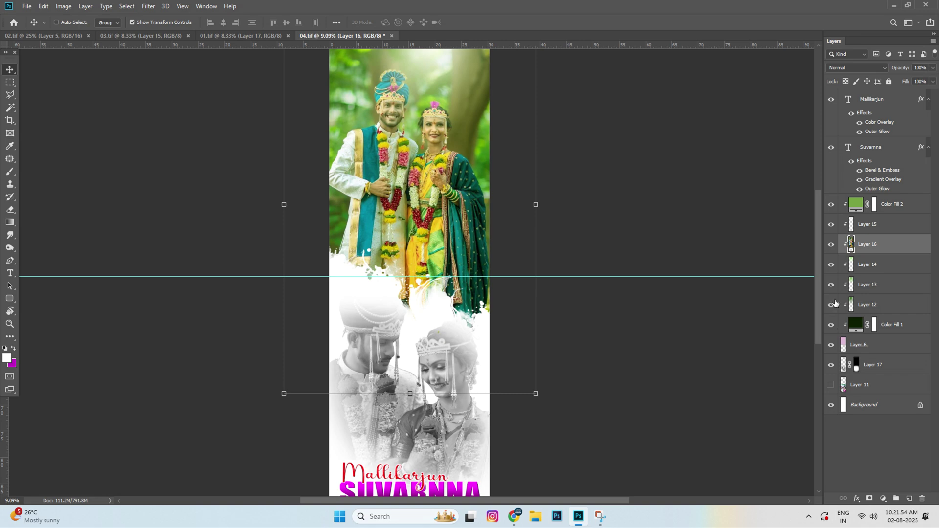
{"action": "left_click", "coordinate": [832, 245]}
{"action": "left_click", "coordinate": [832, 225]}
{"action": "left_click", "coordinate": [832, 365]}
{"action": "left_click", "coordinate": [831, 365]}
{"action": "left_click", "coordinate": [439, 421]}
Step: Try editing the SUVARNNA name text, cancelling so it stays unchanged
{"action": "scroll", "coordinate": [440, 416], "scroll_direction": "up", "scroll_amount": 2}
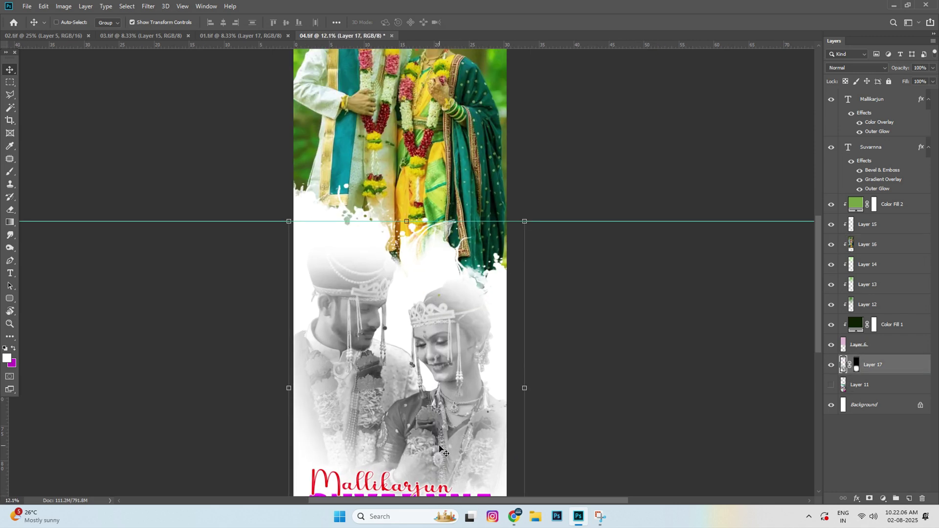
{"action": "scroll", "coordinate": [447, 351], "scroll_direction": "down", "scroll_amount": 3}
{"action": "left_click", "coordinate": [442, 333], "text": "ctrl"}
{"action": "double_click", "coordinate": [442, 333]}
{"action": "type", "text": "85DFV"}
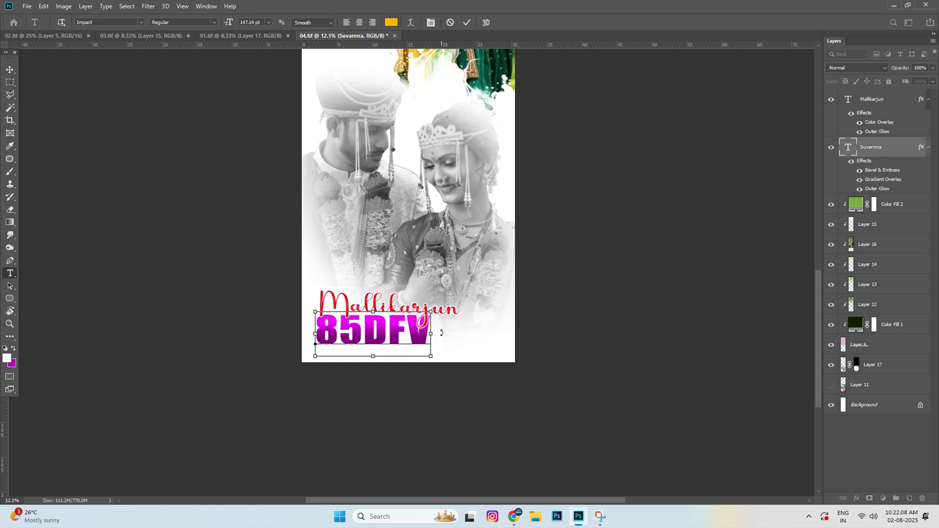
{"action": "key", "text": "Escape"}
{"action": "scroll", "coordinate": [443, 330], "scroll_direction": "down", "scroll_amount": 2}
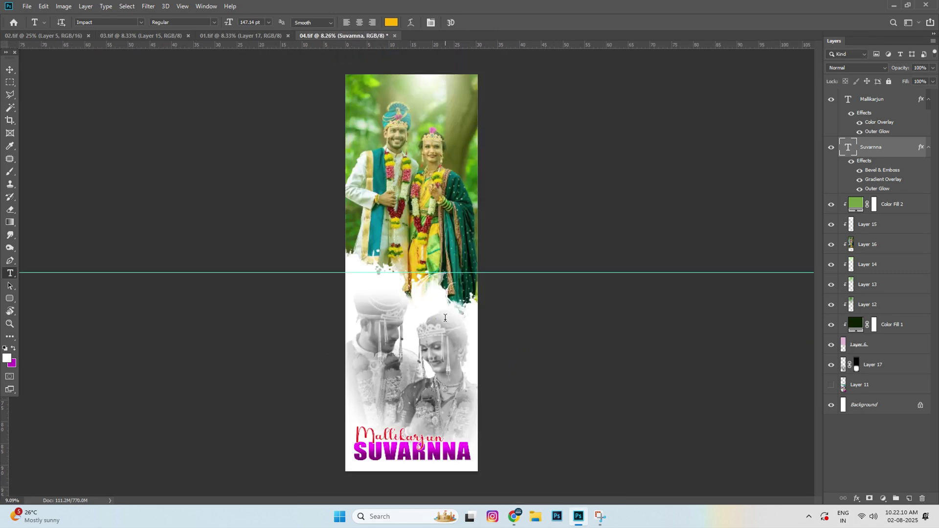
{"action": "scroll", "coordinate": [452, 326], "scroll_direction": "up", "scroll_amount": 3}
{"action": "scroll", "coordinate": [453, 327], "scroll_direction": "up", "scroll_amount": 2}
{"action": "left_click", "coordinate": [412, 242]}
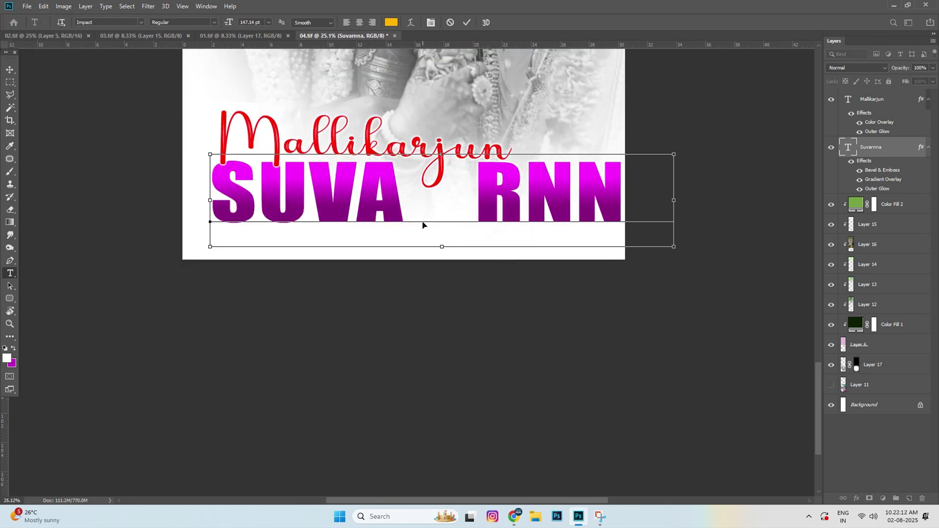
{"action": "key", "text": "Escape"}
Step: Add a Lorem Ipsum placeholder text line above the couple and close the Suvarnna banner
{"action": "scroll", "coordinate": [447, 194], "scroll_direction": "up", "scroll_amount": 5}
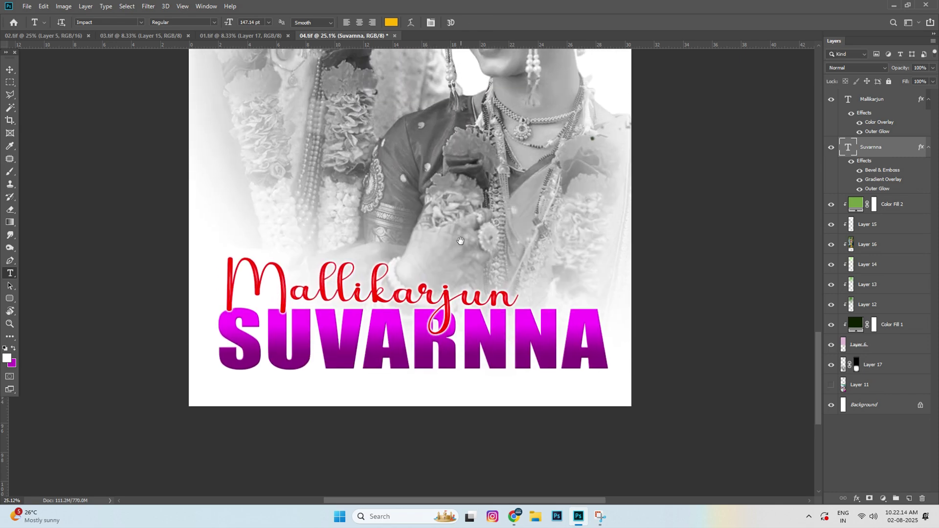
{"action": "scroll", "coordinate": [447, 195], "scroll_direction": "up", "scroll_amount": 5}
{"action": "scroll", "coordinate": [447, 194], "scroll_direction": "up", "scroll_amount": 5}
{"action": "scroll", "coordinate": [440, 230], "scroll_direction": "down", "scroll_amount": 3}
{"action": "left_click", "coordinate": [437, 229]}
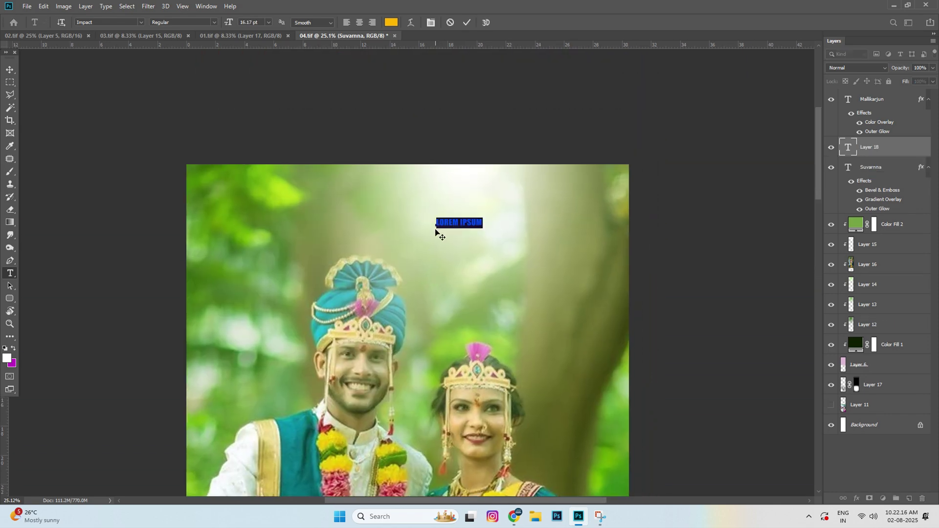
{"action": "scroll", "coordinate": [438, 234], "scroll_direction": "down", "scroll_amount": 2}
{"action": "scroll", "coordinate": [437, 234], "scroll_direction": "down", "scroll_amount": 3}
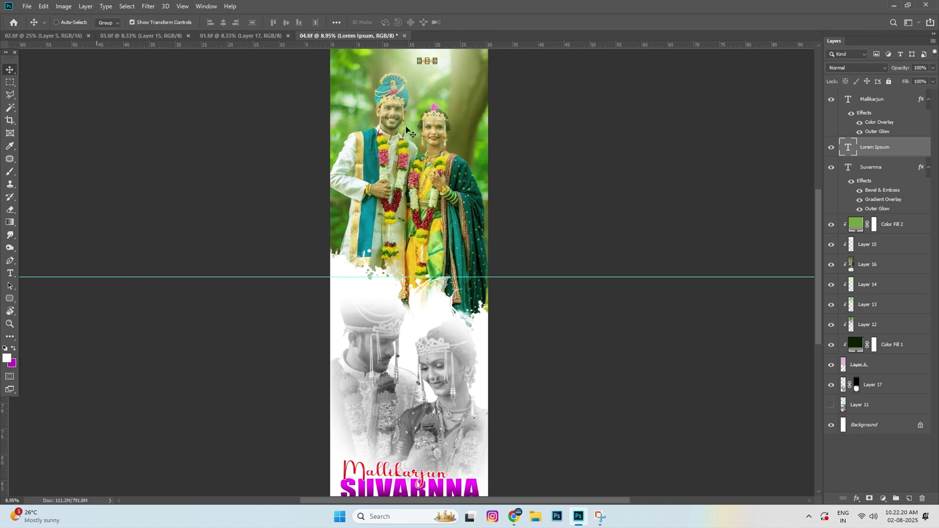
{"action": "key", "text": "ctrl+w"}
Step: Discard changes to the Suvarnna banner and bring up the Mehandi banner, 01.tif
{"action": "left_click", "coordinate": [466, 192]}
{"action": "scroll", "coordinate": [440, 210], "scroll_direction": "up", "scroll_amount": 1}
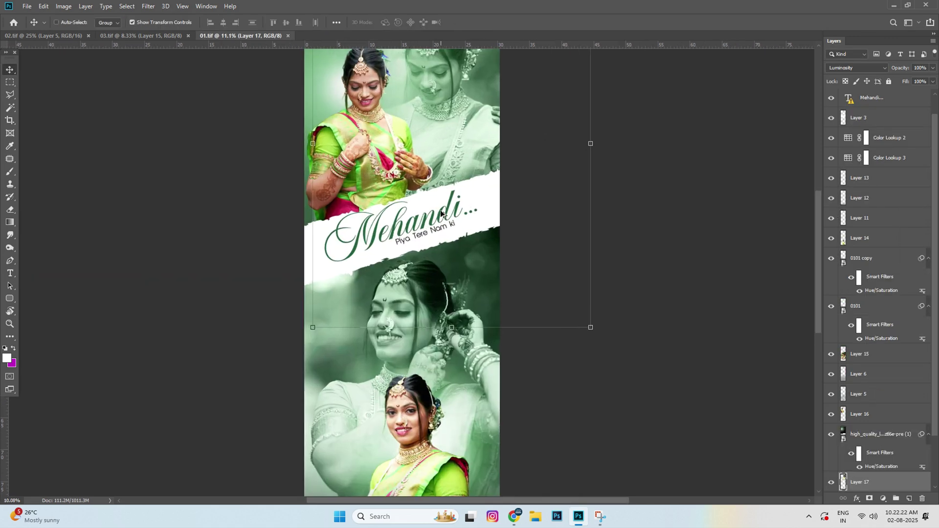
{"action": "scroll", "coordinate": [440, 210], "scroll_direction": "down", "scroll_amount": 1}
{"action": "scroll", "coordinate": [419, 83], "scroll_direction": "up", "scroll_amount": 3}
{"action": "scroll", "coordinate": [420, 83], "scroll_direction": "up", "scroll_amount": 2}
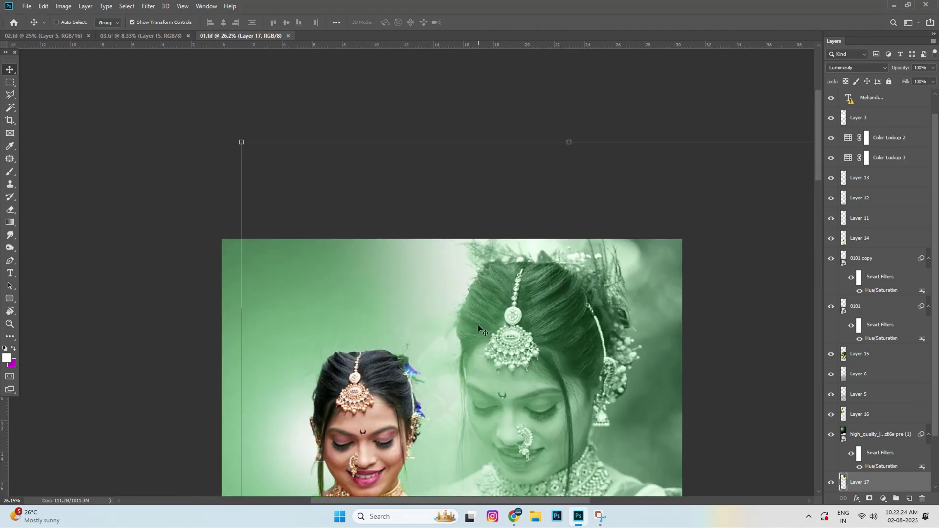
Step: Zoom and pan around the Mehandi banner, from the two women's faces downward
{"action": "left_click_drag", "start_coordinate": [474, 437], "coordinate": [460, 314]}
{"action": "scroll", "coordinate": [460, 318], "scroll_direction": "down", "scroll_amount": 3}
{"action": "scroll", "coordinate": [460, 332], "scroll_direction": "down", "scroll_amount": 4}
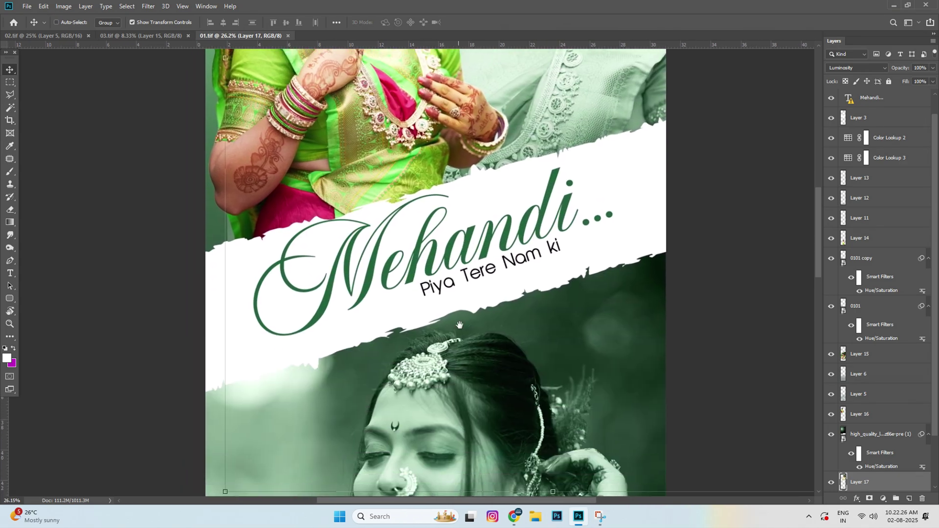
{"action": "scroll", "coordinate": [460, 347], "scroll_direction": "down", "scroll_amount": 4}
{"action": "scroll", "coordinate": [460, 366], "scroll_direction": "down", "scroll_amount": 2}
{"action": "scroll", "coordinate": [460, 366], "scroll_direction": "down", "scroll_amount": 4}
{"action": "scroll", "coordinate": [462, 359], "scroll_direction": "down", "scroll_amount": 1}
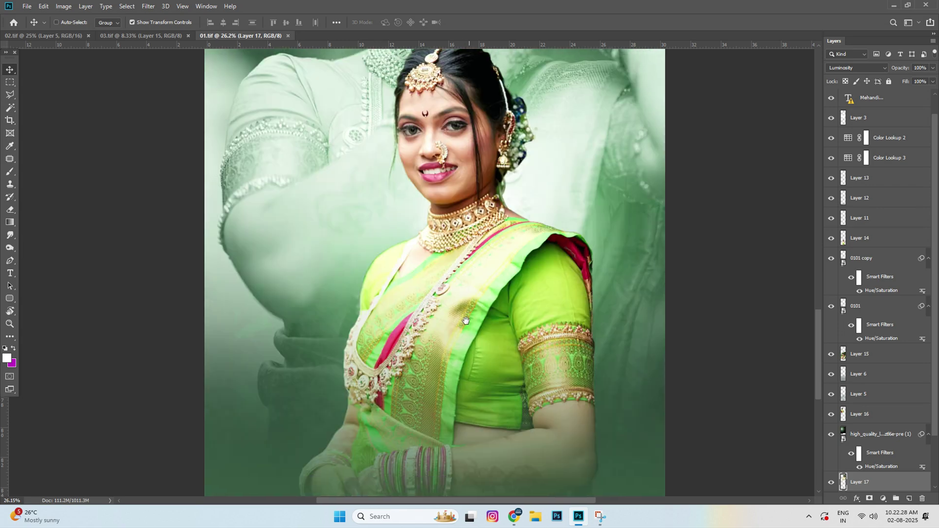
{"action": "scroll", "coordinate": [464, 355], "scroll_direction": "down", "scroll_amount": 3}
{"action": "scroll", "coordinate": [468, 348], "scroll_direction": "down", "scroll_amount": 2}
{"action": "scroll", "coordinate": [469, 348], "scroll_direction": "up", "scroll_amount": 5}
{"action": "scroll", "coordinate": [465, 343], "scroll_direction": "down", "scroll_amount": 2}
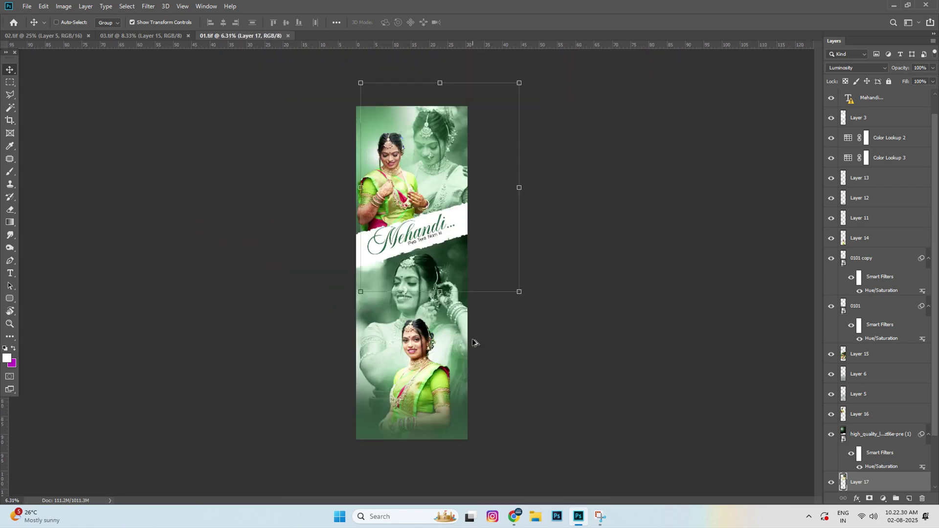
{"action": "scroll", "coordinate": [455, 338], "scroll_direction": "up", "scroll_amount": 2}
{"action": "scroll", "coordinate": [451, 333], "scroll_direction": "up", "scroll_amount": 2}
{"action": "scroll", "coordinate": [451, 333], "scroll_direction": "down", "scroll_amount": 2}
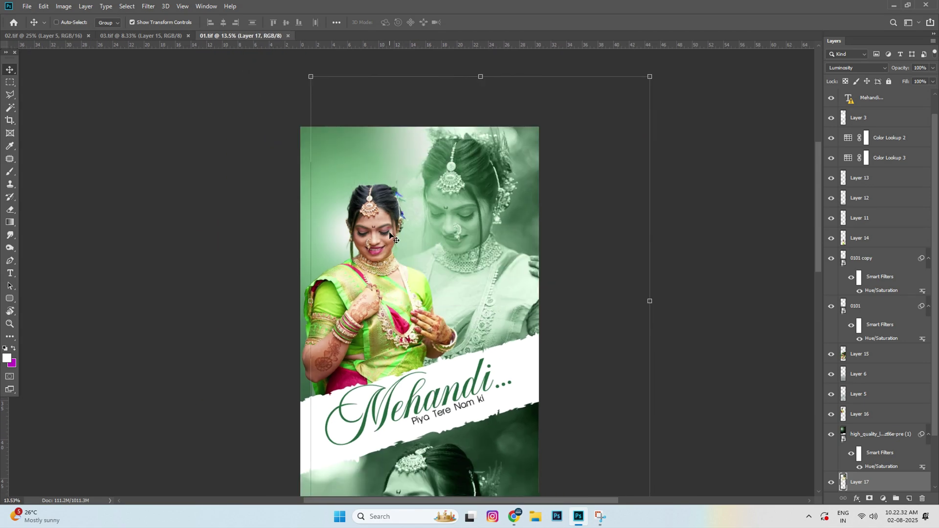
{"action": "scroll", "coordinate": [364, 196], "scroll_direction": "up", "scroll_amount": 1}
{"action": "scroll", "coordinate": [363, 184], "scroll_direction": "up", "scroll_amount": 4}
{"action": "scroll", "coordinate": [392, 298], "scroll_direction": "up", "scroll_amount": 2}
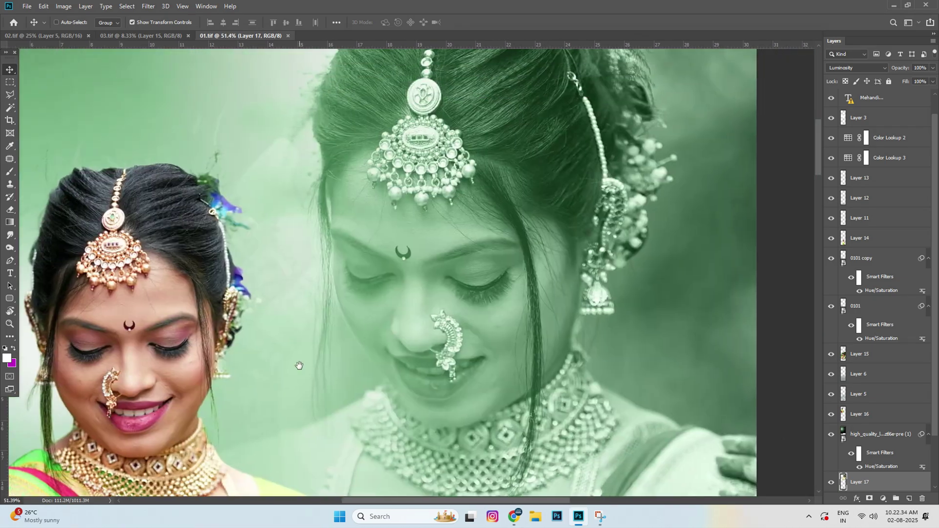
{"action": "scroll", "coordinate": [300, 365], "scroll_direction": "down", "scroll_amount": 2}
{"action": "scroll", "coordinate": [338, 295], "scroll_direction": "down", "scroll_amount": 2}
{"action": "scroll", "coordinate": [338, 294], "scroll_direction": "down", "scroll_amount": 5}
Step: Move the 'Mehandi…' title up and right, apart from the 'Piya Tere Nam ki' text
{"action": "scroll", "coordinate": [338, 296], "scroll_direction": "up", "scroll_amount": 1}
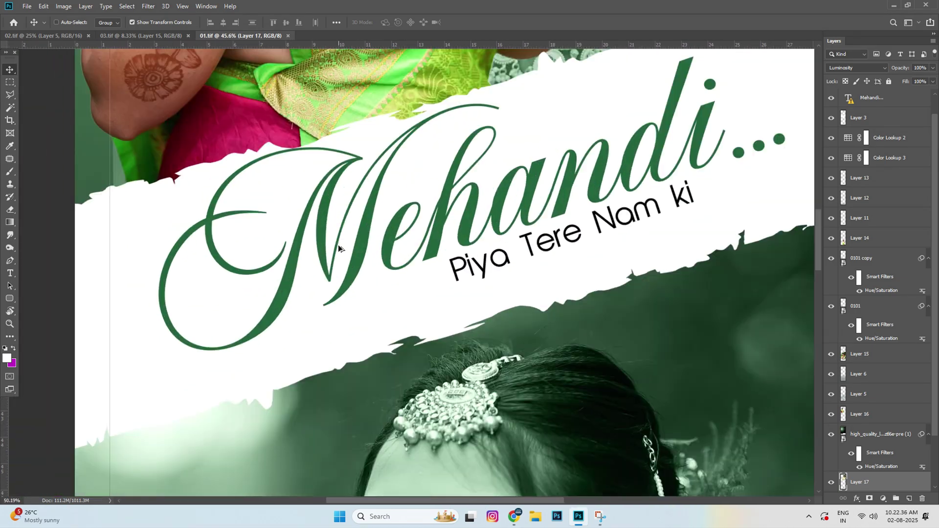
{"action": "scroll", "coordinate": [340, 297], "scroll_direction": "up", "scroll_amount": 1}
{"action": "scroll", "coordinate": [341, 300], "scroll_direction": "up", "scroll_amount": 1}
{"action": "scroll", "coordinate": [342, 300], "scroll_direction": "down", "scroll_amount": 2}
{"action": "scroll", "coordinate": [372, 254], "scroll_direction": "up", "scroll_amount": 1}
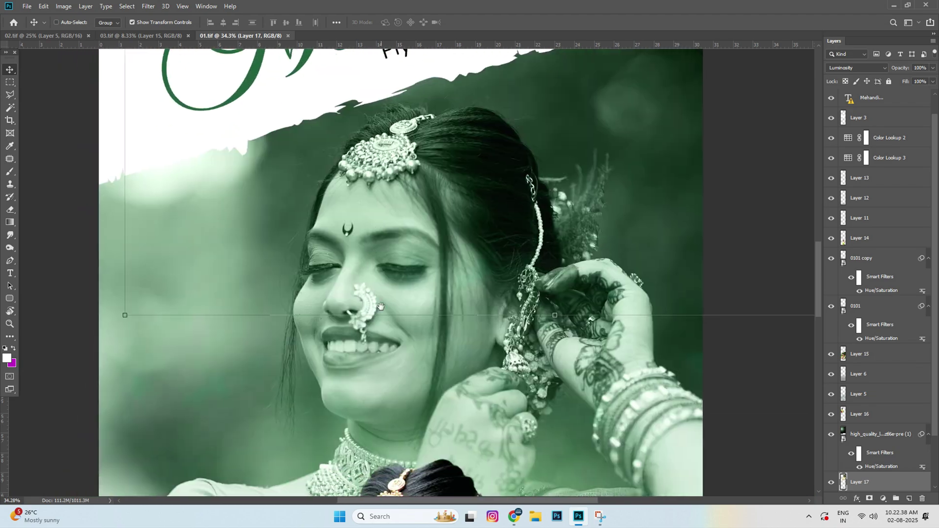
{"action": "scroll", "coordinate": [414, 206], "scroll_direction": "down", "scroll_amount": 1}
{"action": "left_click_drag", "start_coordinate": [414, 206], "coordinate": [378, 384]}
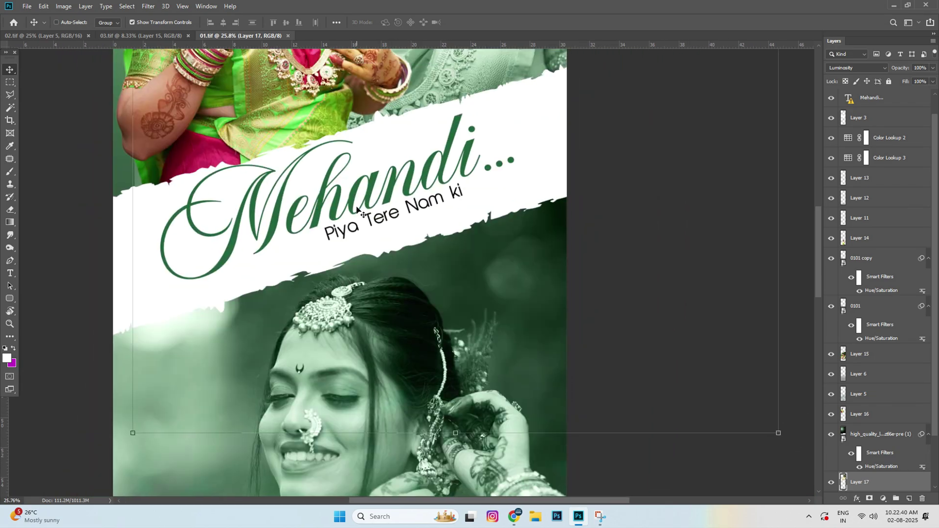
{"action": "left_click_drag", "start_coordinate": [357, 210], "coordinate": [331, 181]}
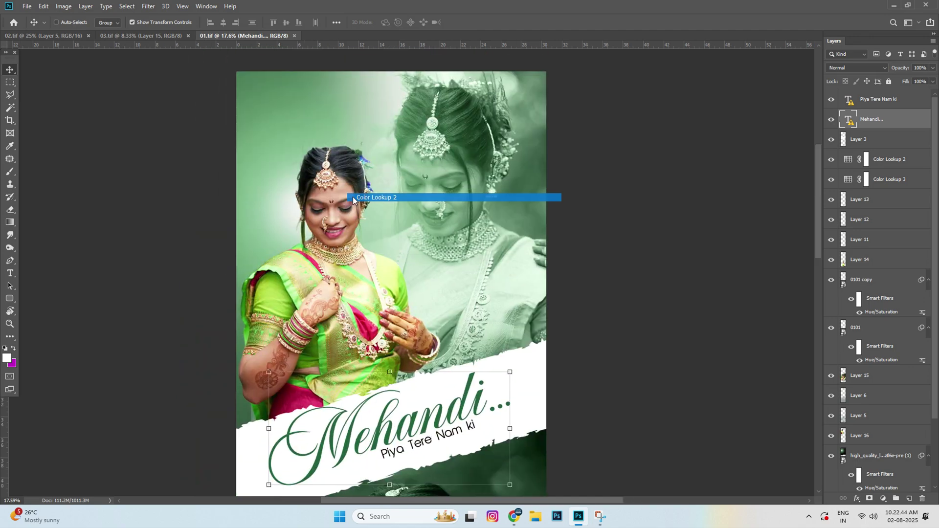
Step: Identify layers Color Lookup 2, Layer 16, lens flare and Layer 1, then nudge Layer 17's photo
{"action": "left_click", "coordinate": [353, 197]}
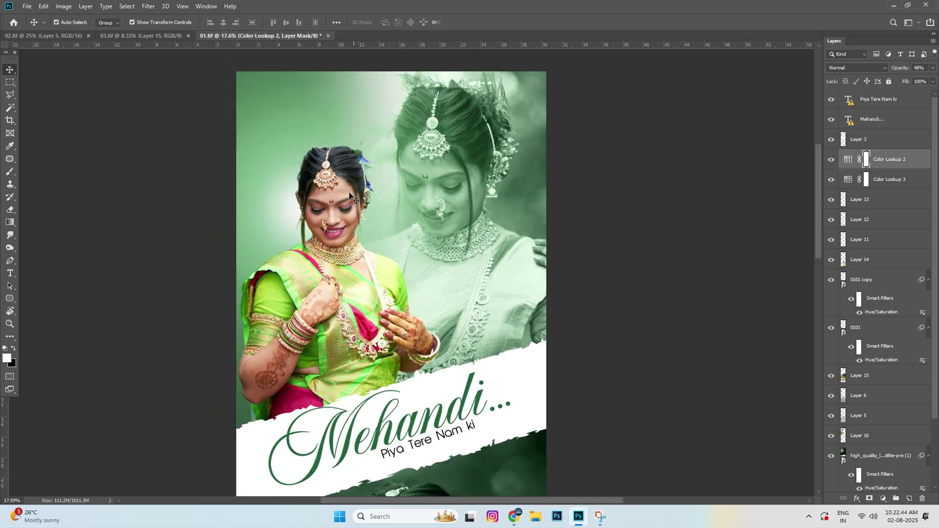
{"action": "right_click", "coordinate": [346, 208]}
{"action": "left_click", "coordinate": [387, 244]}
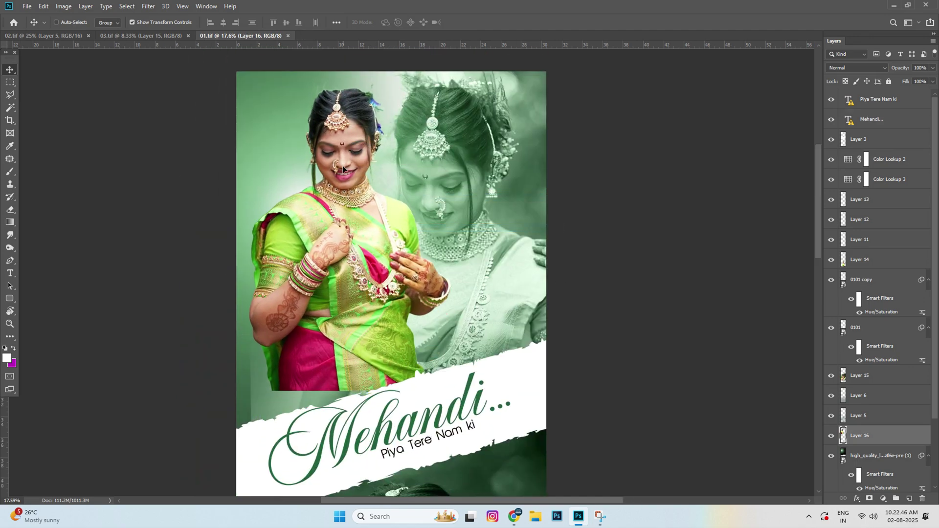
{"action": "right_click", "coordinate": [443, 160]}
{"action": "left_click", "coordinate": [457, 184]}
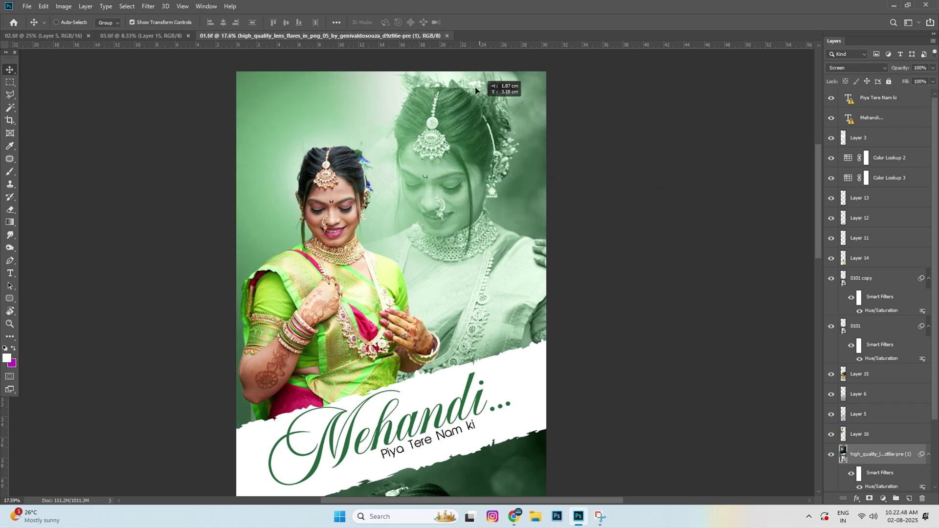
{"action": "right_click", "coordinate": [435, 232]}
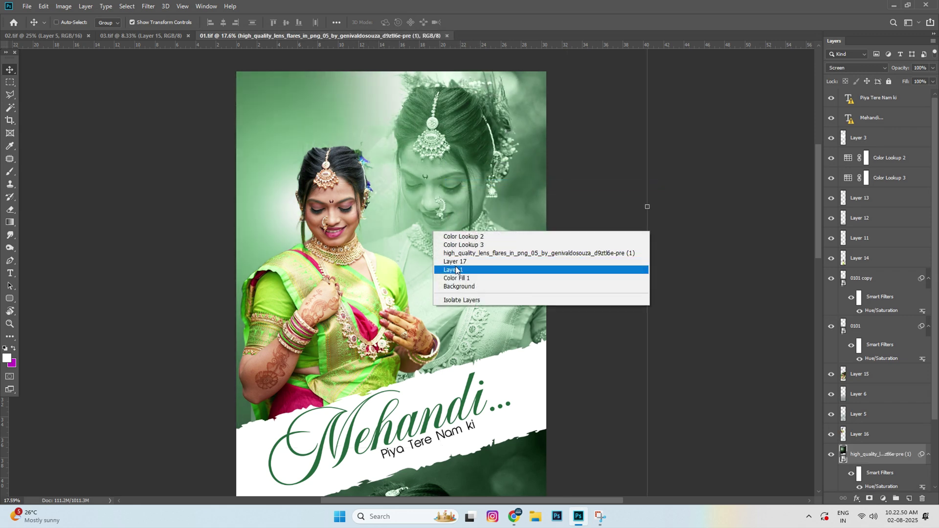
{"action": "left_click", "coordinate": [456, 269]}
{"action": "right_click", "coordinate": [451, 216]}
{"action": "left_click", "coordinate": [463, 246]}
{"action": "mouse_move", "coordinate": [493, 233]}
{"action": "left_mouse_down"}
{"action": "mouse_move", "coordinate": [475, 223]}
{"action": "mouse_move", "coordinate": [494, 233]}
{"action": "left_mouse_up"}
Step: Shift the grey bride photo, Layer 15, to a new position
{"action": "scroll", "coordinate": [462, 251], "scroll_direction": "down", "scroll_amount": 2}
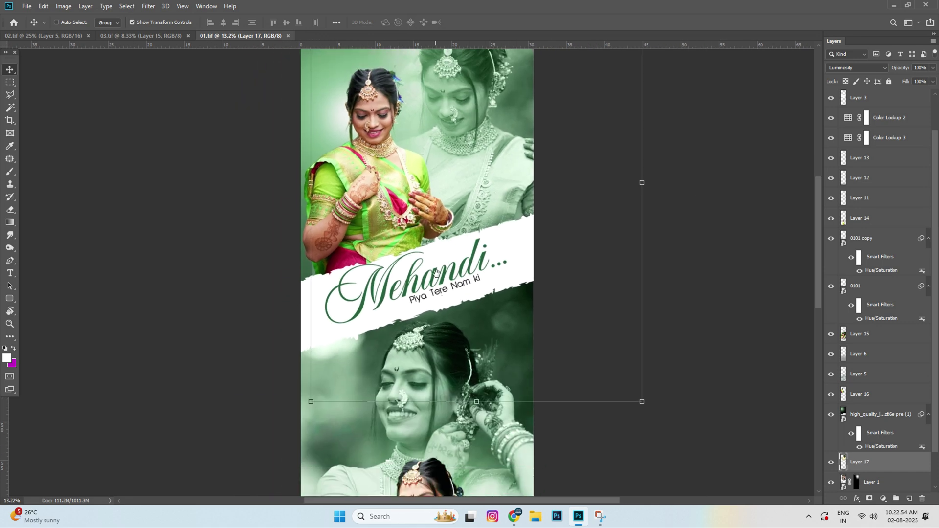
{"action": "scroll", "coordinate": [440, 240], "scroll_direction": "down", "scroll_amount": 3}
{"action": "right_click", "coordinate": [426, 226]}
{"action": "left_click", "coordinate": [436, 247]}
{"action": "left_click_drag", "start_coordinate": [437, 247], "coordinate": [440, 245]}
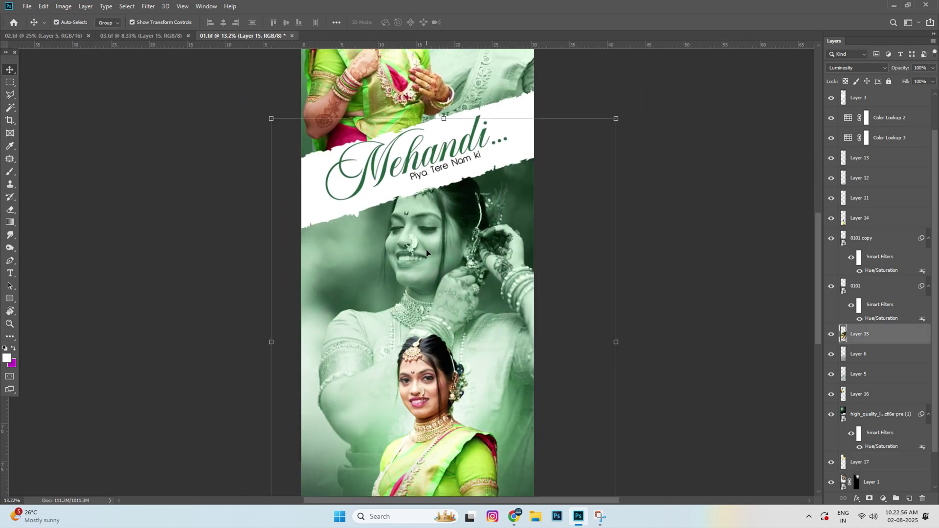
Step: Bring the lower bride portrait into view and make Layer 14 the active layer
{"action": "scroll", "coordinate": [440, 245], "scroll_direction": "down", "scroll_amount": 1}
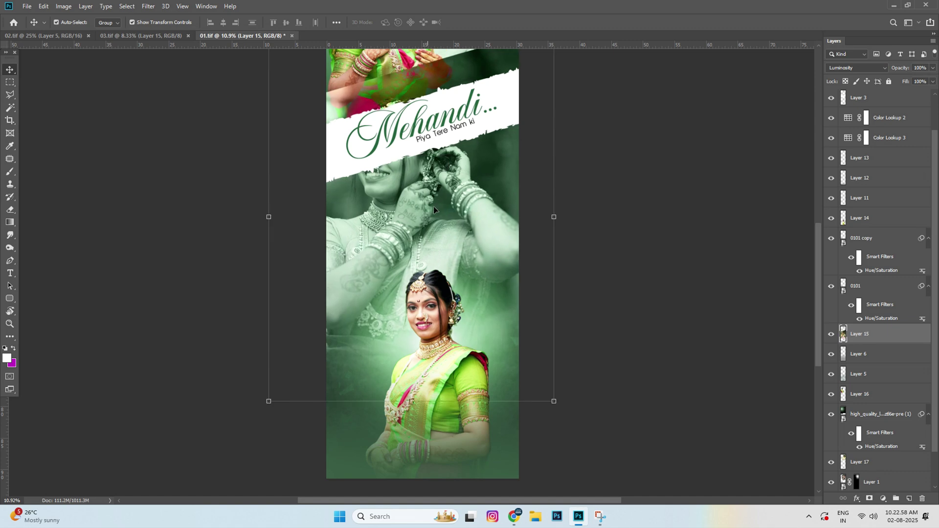
{"action": "left_click_drag", "start_coordinate": [425, 320], "coordinate": [425, 223]}
{"action": "right_click", "coordinate": [426, 202]}
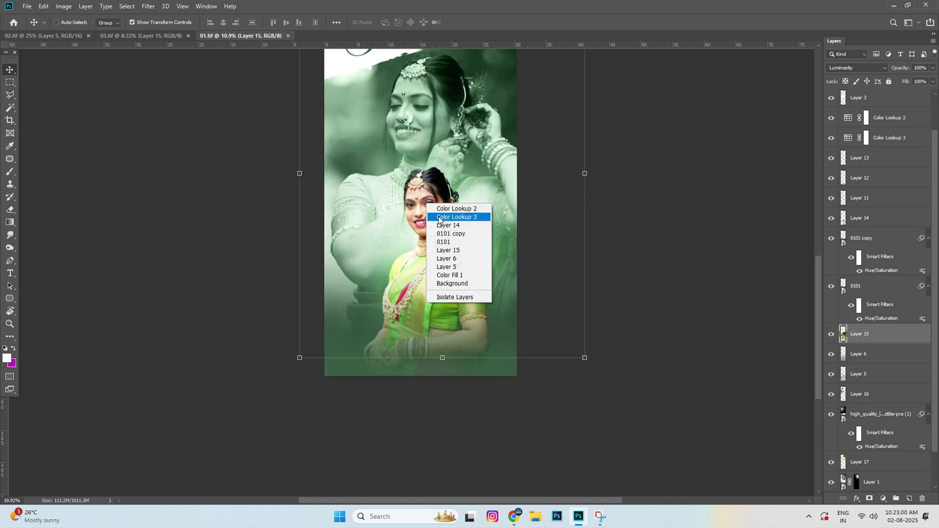
{"action": "left_click", "coordinate": [440, 212]}
{"action": "right_click", "coordinate": [435, 207]}
{"action": "left_click", "coordinate": [449, 230]}
{"action": "scroll", "coordinate": [450, 230], "scroll_direction": "down", "scroll_amount": 2}
{"action": "scroll", "coordinate": [470, 274], "scroll_direction": "down", "scroll_amount": 2, "text": "alt"}
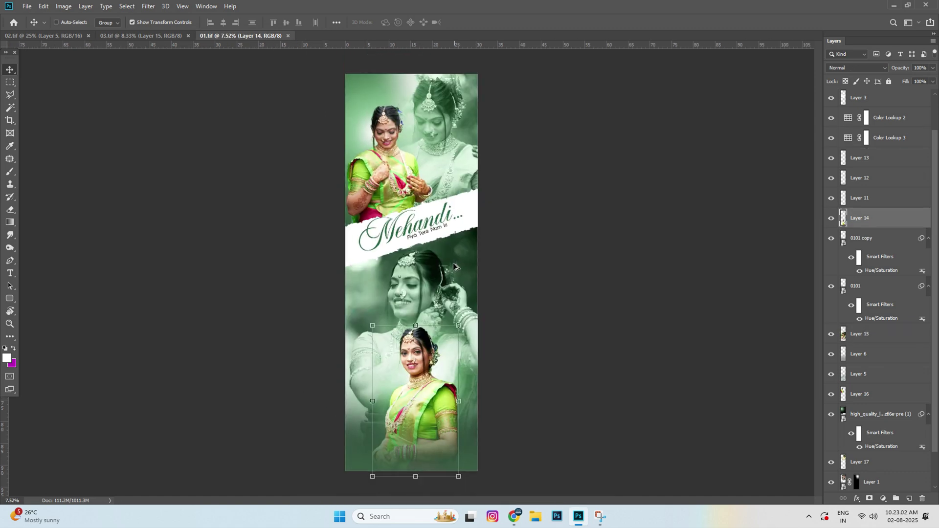
{"action": "scroll", "coordinate": [873, 415], "scroll_direction": "down", "scroll_amount": 2}
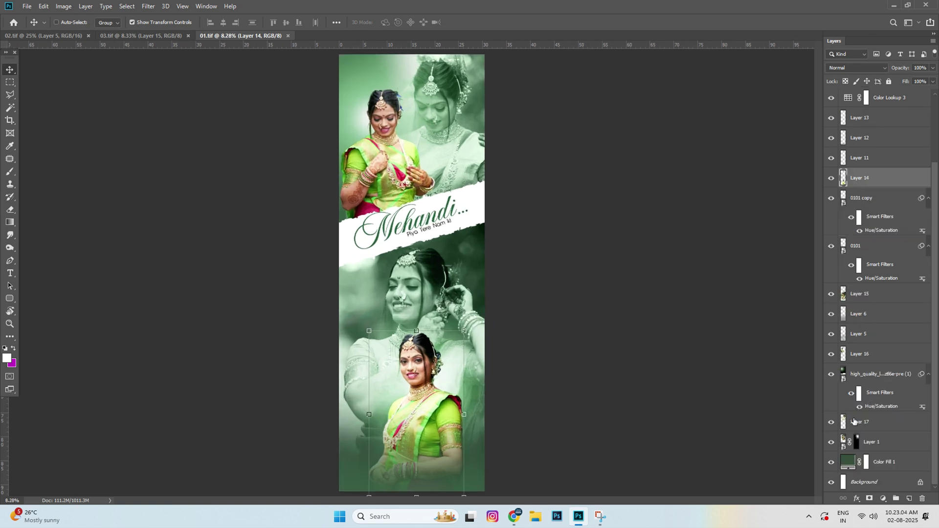
{"action": "left_click", "coordinate": [832, 464]}
{"action": "left_click", "coordinate": [831, 422]}
{"action": "left_click", "coordinate": [831, 374]}
{"action": "left_click", "coordinate": [831, 355]}
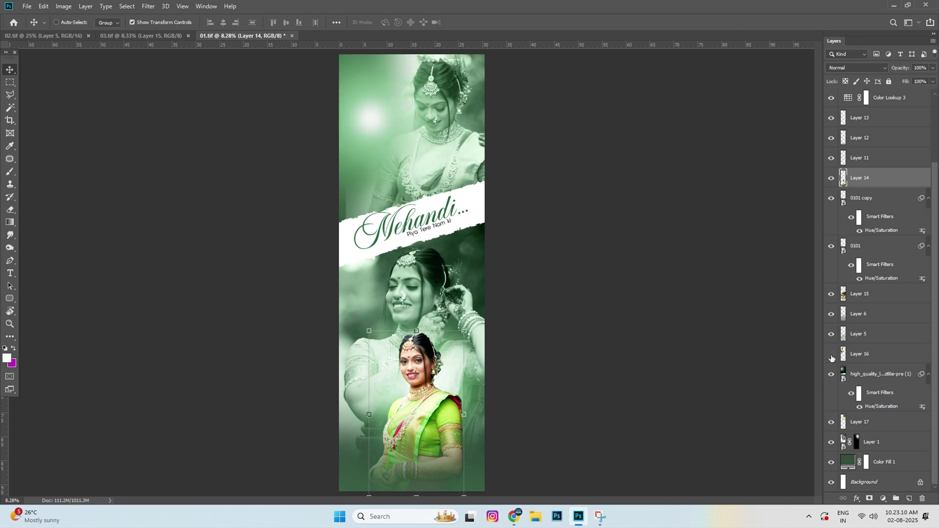
{"action": "left_click", "coordinate": [832, 315]}
{"action": "left_click", "coordinate": [831, 294]}
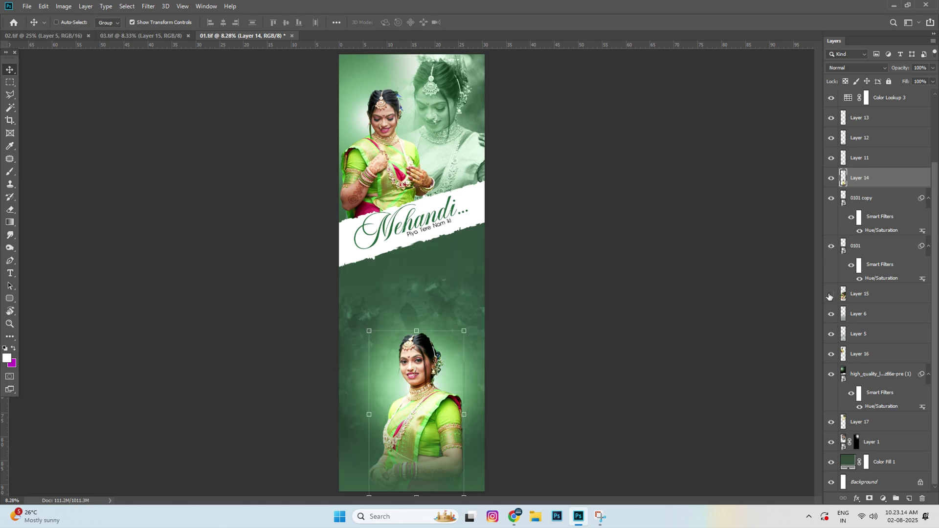
{"action": "left_click", "coordinate": [831, 246]}
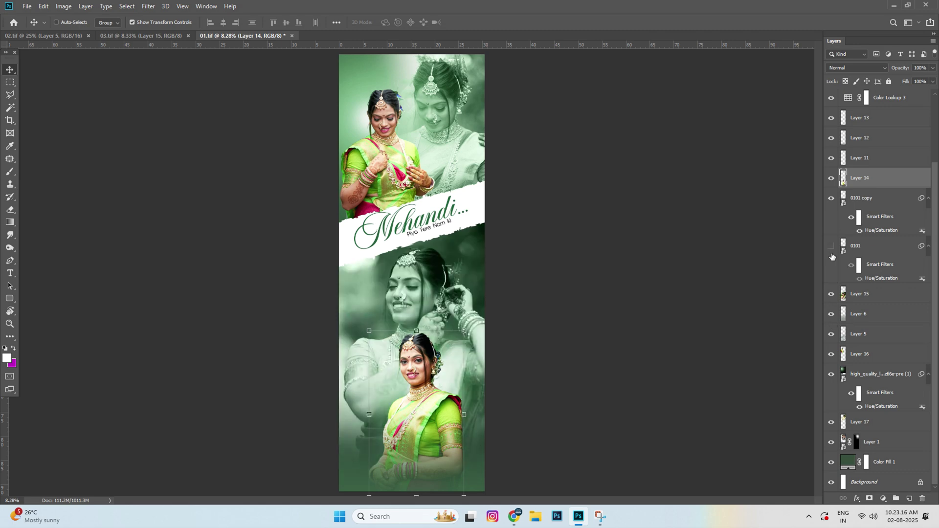
{"action": "left_click", "coordinate": [831, 198]}
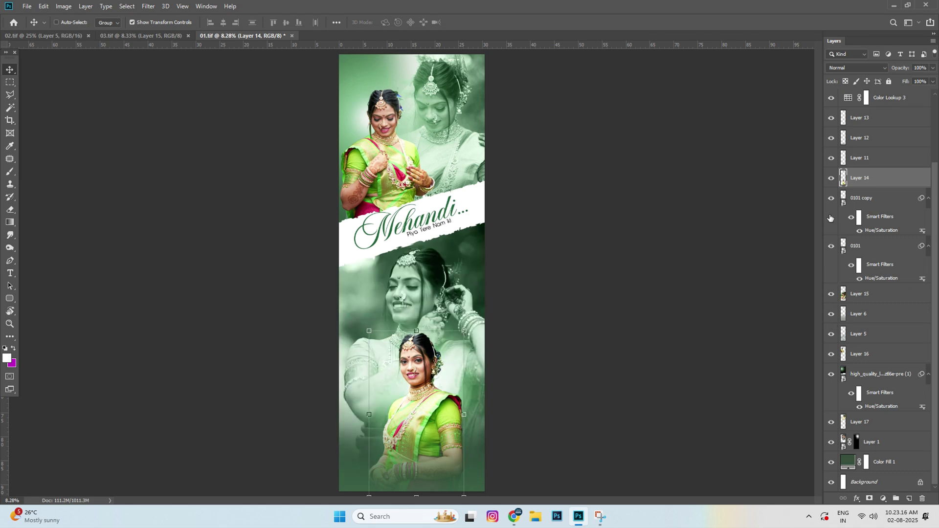
{"action": "left_click", "coordinate": [831, 178]}
{"action": "left_click", "coordinate": [831, 178]}
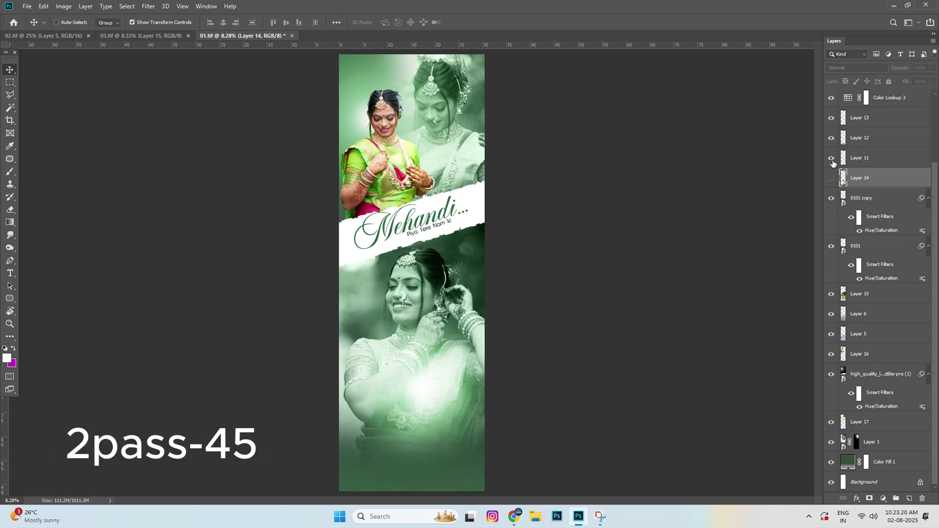
{"action": "left_click", "coordinate": [831, 178]}
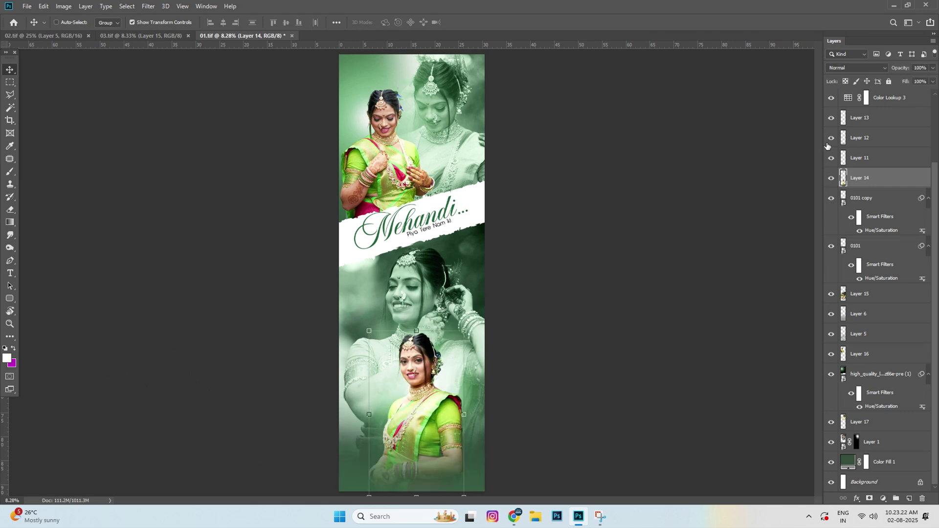
{"action": "scroll", "coordinate": [827, 145], "scroll_direction": "up", "scroll_amount": 1}
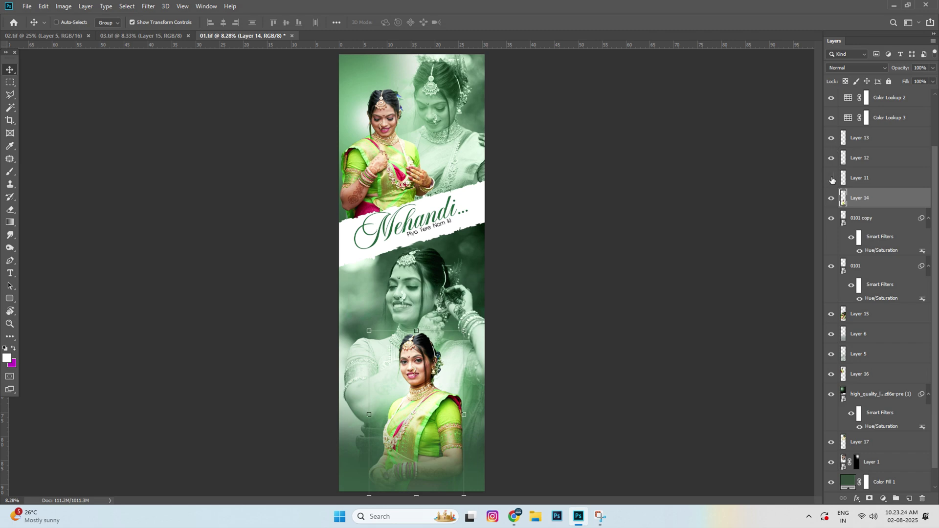
{"action": "left_click", "coordinate": [832, 158]}
{"action": "left_click", "coordinate": [832, 158]}
Step: Zoom in and pan across the Mehandi banner 01.tif to review it
{"action": "scroll", "coordinate": [419, 363], "scroll_direction": "up", "scroll_amount": 5}
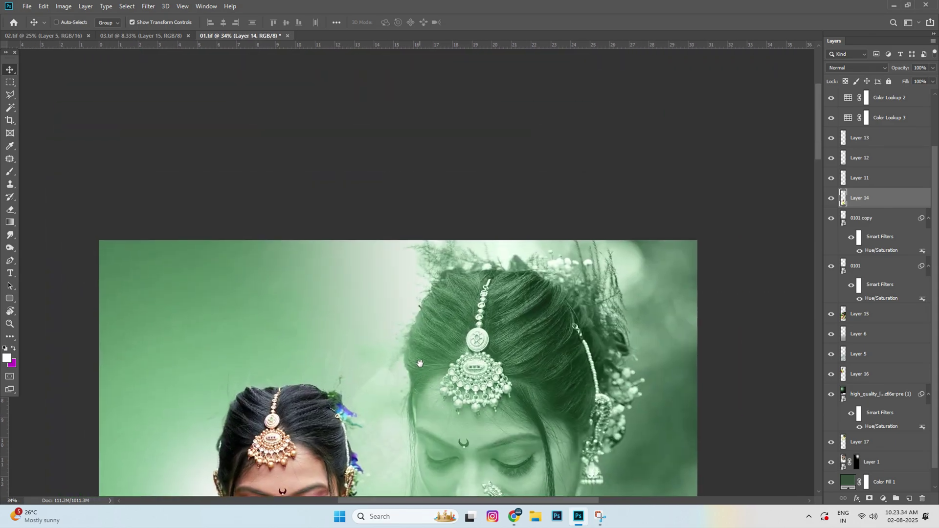
{"action": "scroll", "coordinate": [420, 363], "scroll_direction": "up", "scroll_amount": 1}
{"action": "scroll", "coordinate": [419, 368], "scroll_direction": "left", "scroll_amount": 2}
{"action": "scroll", "coordinate": [434, 381], "scroll_direction": "up", "scroll_amount": 2}
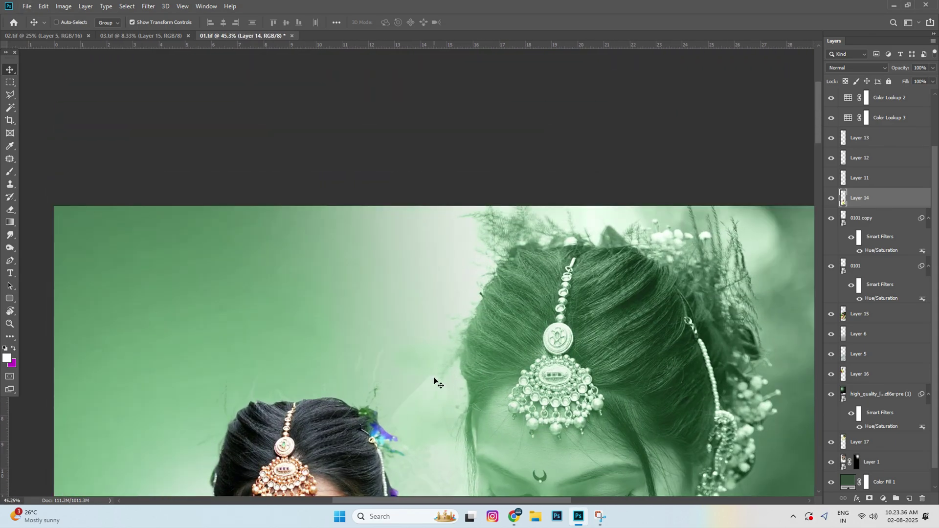
{"action": "scroll", "coordinate": [431, 387], "scroll_direction": "right", "scroll_amount": 1}
{"action": "scroll", "coordinate": [443, 411], "scroll_direction": "down", "scroll_amount": 1}
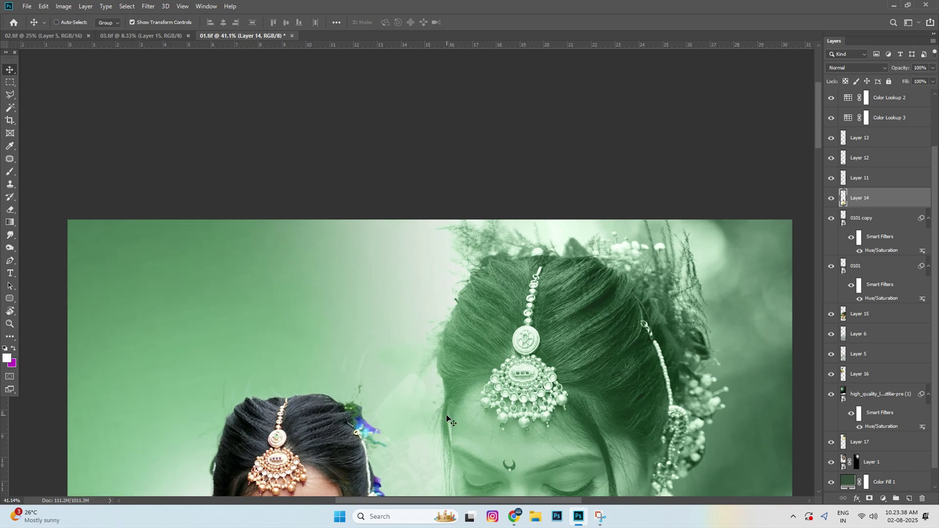
Step: Zoom back out and close 01.tif without saving its changes
{"action": "scroll", "coordinate": [460, 447], "scroll_direction": "down", "scroll_amount": 1}
{"action": "scroll", "coordinate": [460, 443], "scroll_direction": "down", "scroll_amount": 3}
{"action": "scroll", "coordinate": [459, 436], "scroll_direction": "down", "scroll_amount": 2}
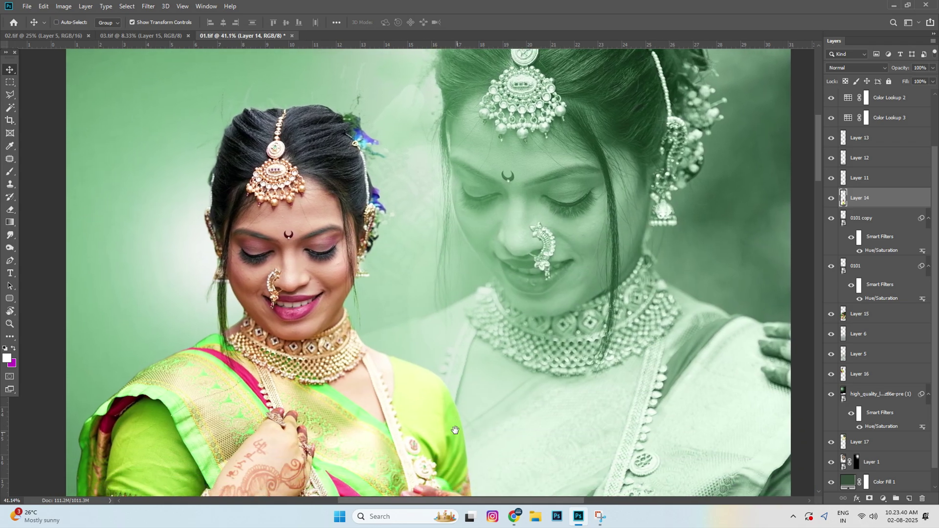
{"action": "scroll", "coordinate": [458, 426], "scroll_direction": "down", "scroll_amount": 3}
{"action": "scroll", "coordinate": [455, 416], "scroll_direction": "down", "scroll_amount": 3}
{"action": "scroll", "coordinate": [451, 396], "scroll_direction": "down", "scroll_amount": 1}
{"action": "scroll", "coordinate": [446, 382], "scroll_direction": "down", "scroll_amount": 2}
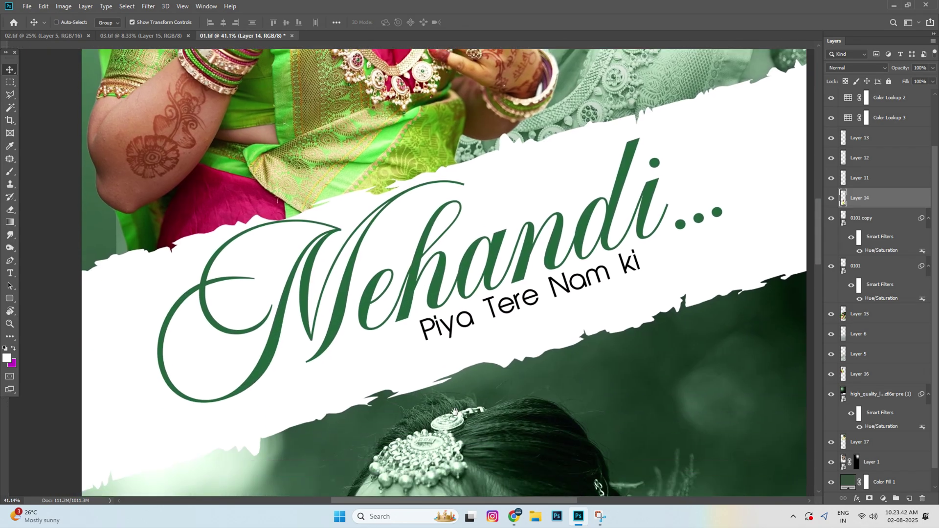
{"action": "scroll", "coordinate": [443, 370], "scroll_direction": "down", "scroll_amount": 3}
{"action": "scroll", "coordinate": [442, 362], "scroll_direction": "down", "scroll_amount": 3}
{"action": "scroll", "coordinate": [438, 343], "scroll_direction": "down", "scroll_amount": 3}
{"action": "scroll", "coordinate": [431, 323], "scroll_direction": "down", "scroll_amount": 2}
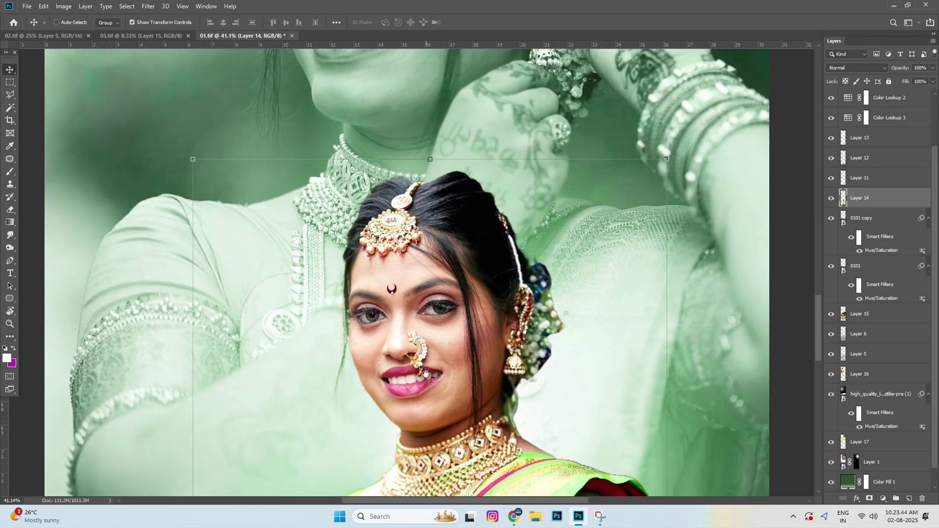
{"action": "scroll", "coordinate": [421, 298], "scroll_direction": "down", "scroll_amount": 2}
{"action": "scroll", "coordinate": [417, 291], "scroll_direction": "down", "scroll_amount": 3}
{"action": "scroll", "coordinate": [426, 287], "scroll_direction": "down", "scroll_amount": 2}
{"action": "scroll", "coordinate": [438, 284], "scroll_direction": "down", "scroll_amount": 4}
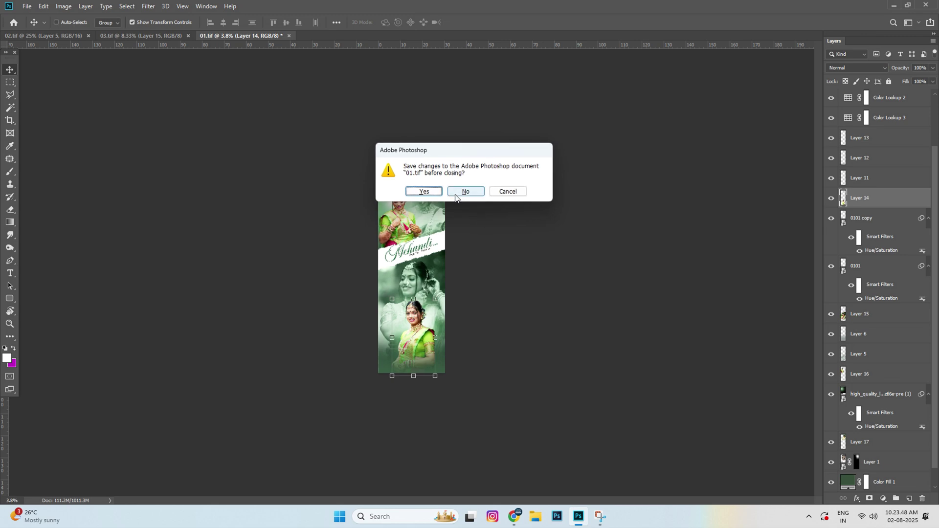
{"action": "left_click", "coordinate": [456, 193]}
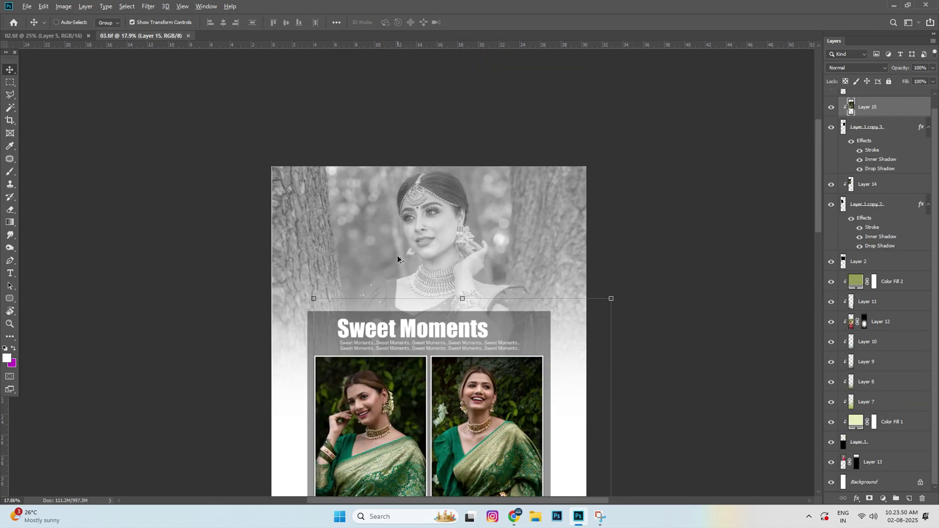
Step: Zoom and pan over the Sweet Moments banner to inspect the bride portraits
{"action": "scroll", "coordinate": [398, 259], "scroll_direction": "up", "scroll_amount": 3}
{"action": "scroll", "coordinate": [401, 284], "scroll_direction": "up", "scroll_amount": 3}
{"action": "scroll", "coordinate": [407, 343], "scroll_direction": "up", "scroll_amount": 1}
{"action": "left_click_drag", "start_coordinate": [440, 387], "coordinate": [413, 375]}
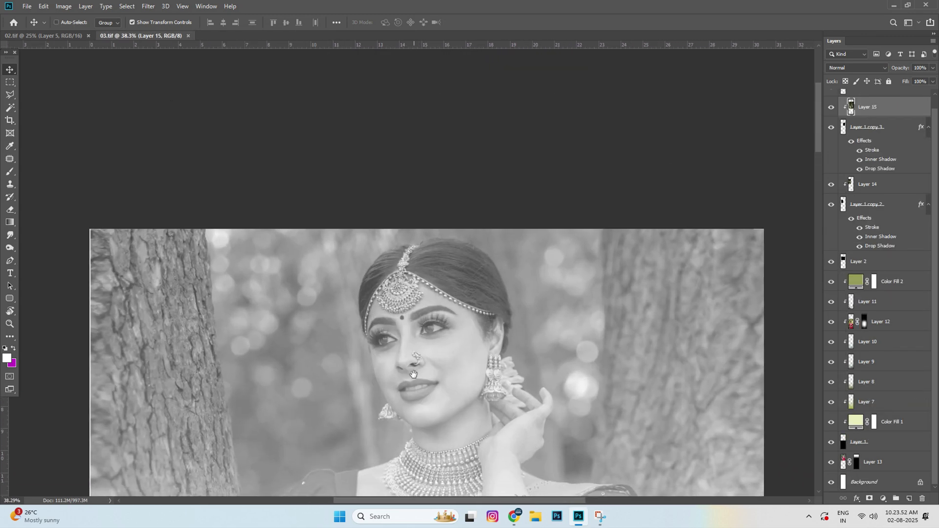
{"action": "scroll", "coordinate": [415, 374], "scroll_direction": "down", "scroll_amount": 2}
{"action": "scroll", "coordinate": [420, 373], "scroll_direction": "down", "scroll_amount": 4}
{"action": "scroll", "coordinate": [428, 372], "scroll_direction": "down", "scroll_amount": 2}
{"action": "scroll", "coordinate": [435, 370], "scroll_direction": "down", "scroll_amount": 3}
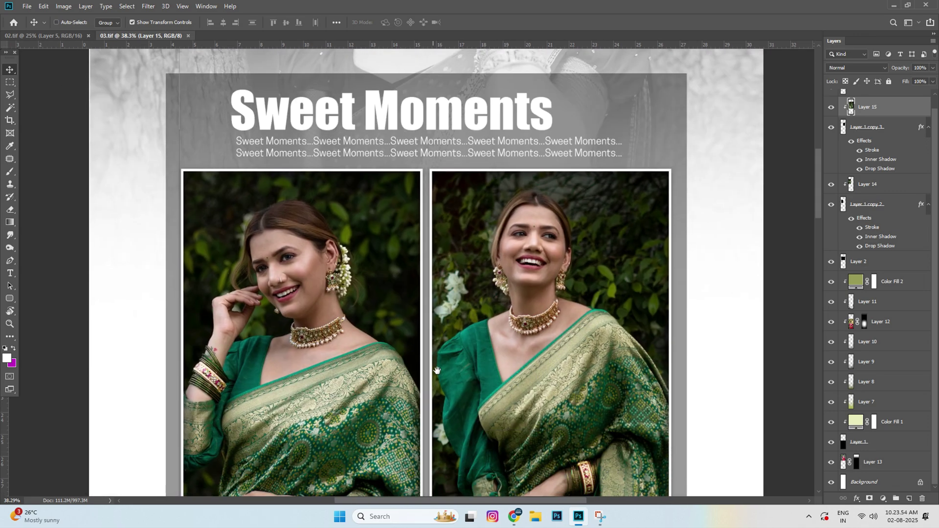
{"action": "scroll", "coordinate": [435, 373], "scroll_direction": "down", "scroll_amount": 3}
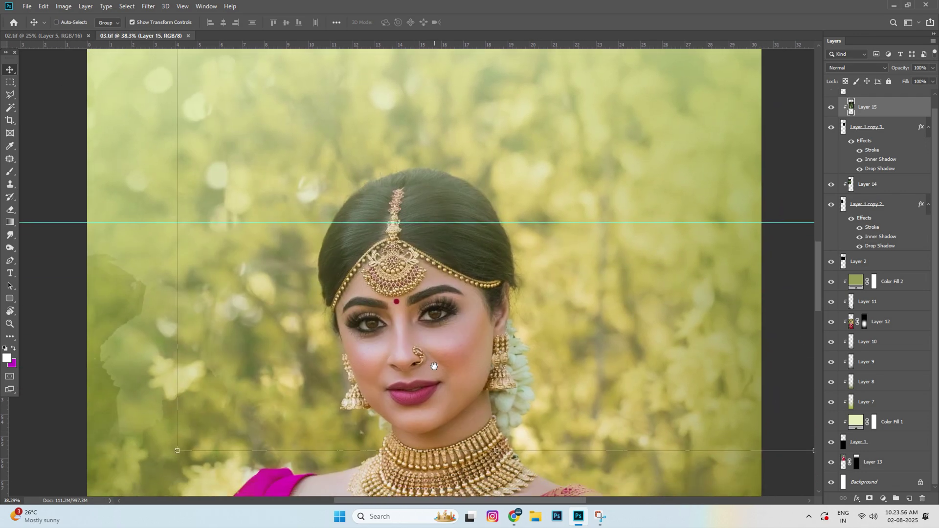
{"action": "scroll", "coordinate": [430, 343], "scroll_direction": "down", "scroll_amount": 5}
{"action": "scroll", "coordinate": [424, 294], "scroll_direction": "down", "scroll_amount": 5}
{"action": "scroll", "coordinate": [404, 300], "scroll_direction": "down", "scroll_amount": 3}
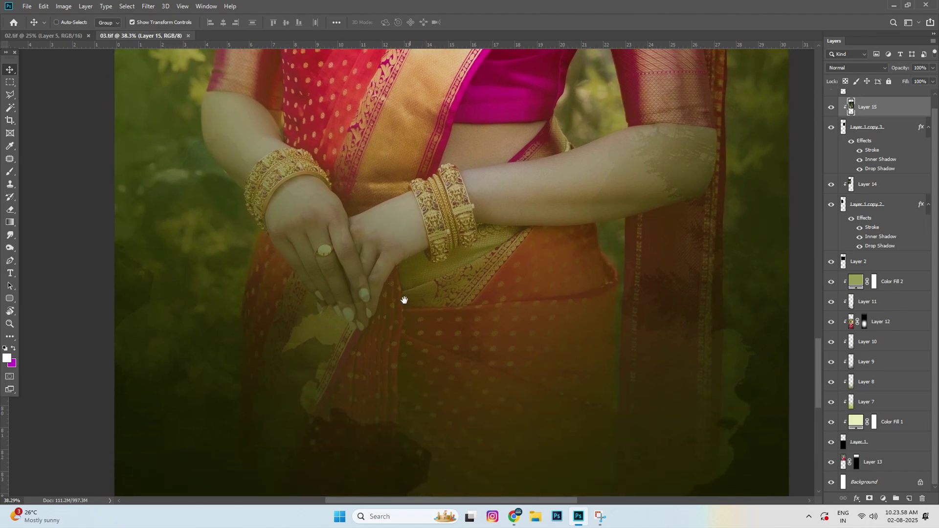
{"action": "scroll", "coordinate": [404, 256], "scroll_direction": "down", "scroll_amount": 5}
{"action": "scroll", "coordinate": [411, 295], "scroll_direction": "down", "scroll_amount": 2}
{"action": "scroll", "coordinate": [427, 250], "scroll_direction": "down", "scroll_amount": 3, "text": "alt"}
{"action": "scroll", "coordinate": [427, 250], "scroll_direction": "up", "scroll_amount": 3}
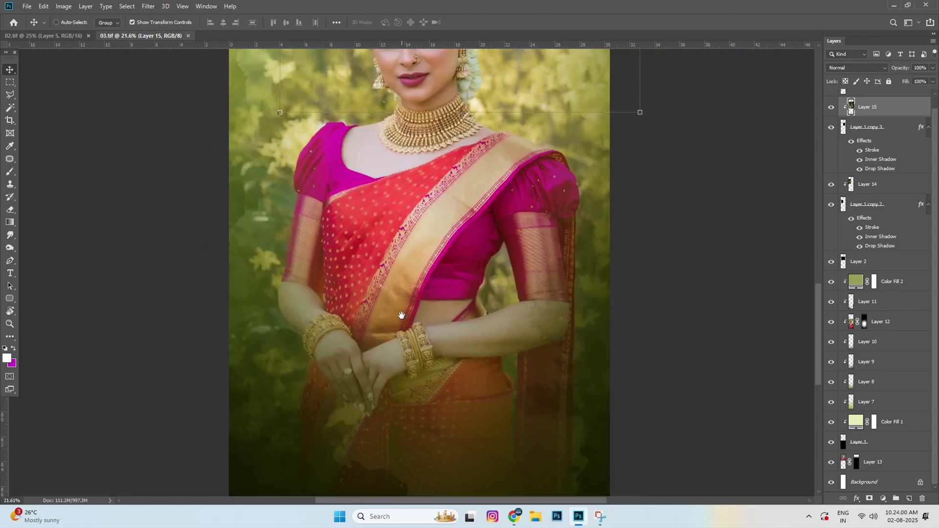
{"action": "scroll", "coordinate": [426, 279], "scroll_direction": "up", "scroll_amount": 3}
Step: Pick Layer 12, the lower bridal photo, and drag it further down the banner
{"action": "right_click", "coordinate": [424, 309]}
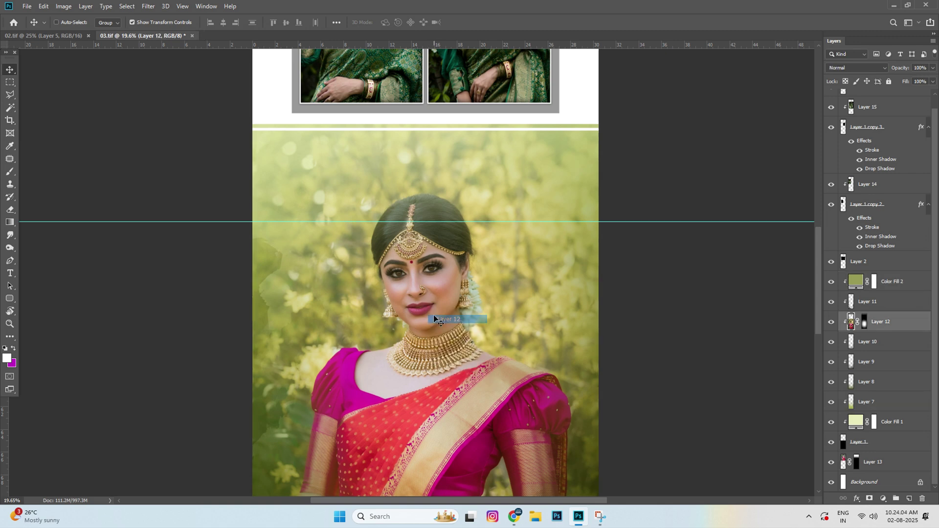
{"action": "left_click", "coordinate": [435, 319]}
{"action": "left_click_drag", "start_coordinate": [442, 345], "coordinate": [442, 384]}
{"action": "scroll", "coordinate": [427, 324], "scroll_direction": "down", "scroll_amount": 3, "text": "alt"}
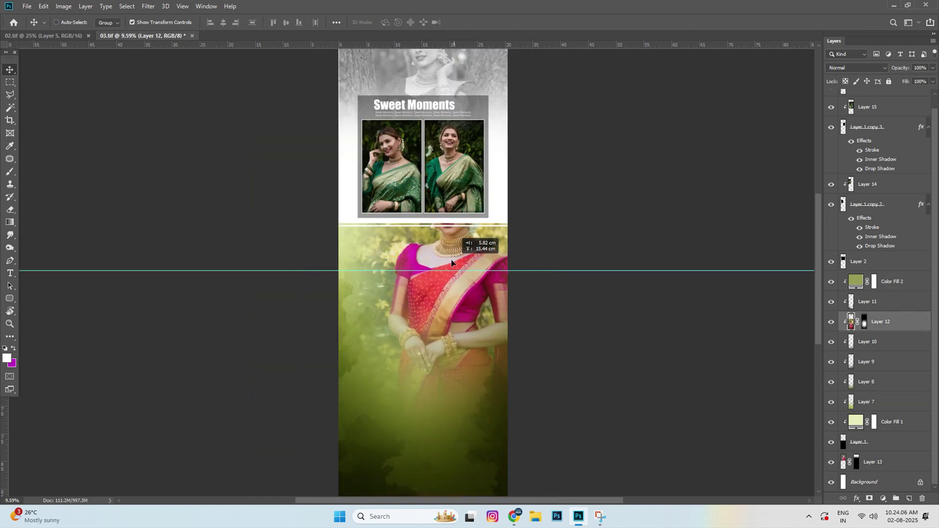
{"action": "left_click_drag", "start_coordinate": [452, 263], "coordinate": [448, 387]}
Step: Select the Sweet Moments text, then nudge Layer 13's top black-and-white portrait into place
{"action": "scroll", "coordinate": [401, 287], "scroll_direction": "up", "scroll_amount": 3, "text": "alt"}
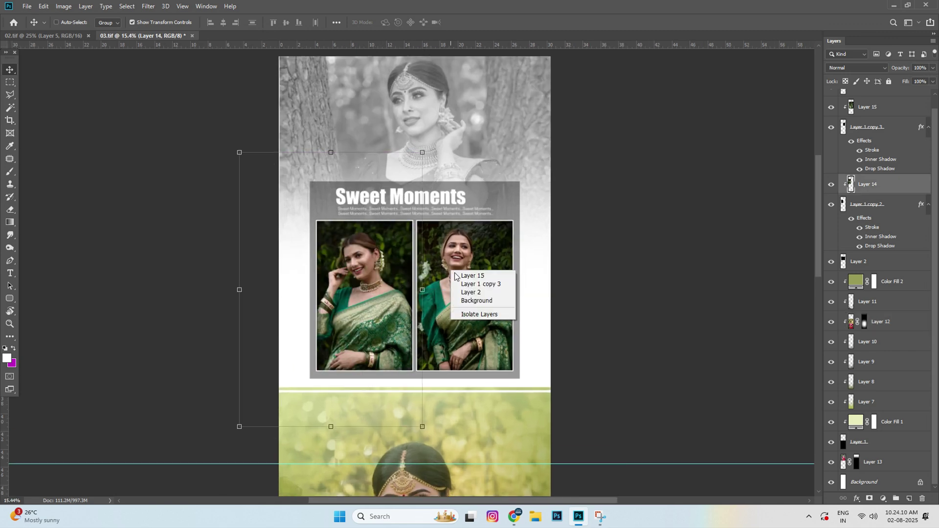
{"action": "scroll", "coordinate": [436, 295], "scroll_direction": "up", "scroll_amount": 3, "text": "alt"}
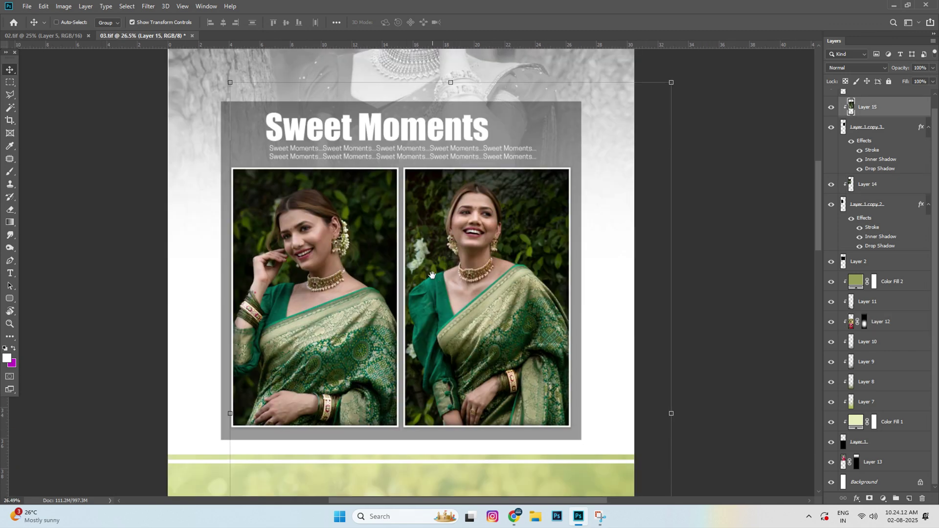
{"action": "scroll", "coordinate": [443, 318], "scroll_direction": "up", "scroll_amount": 3}
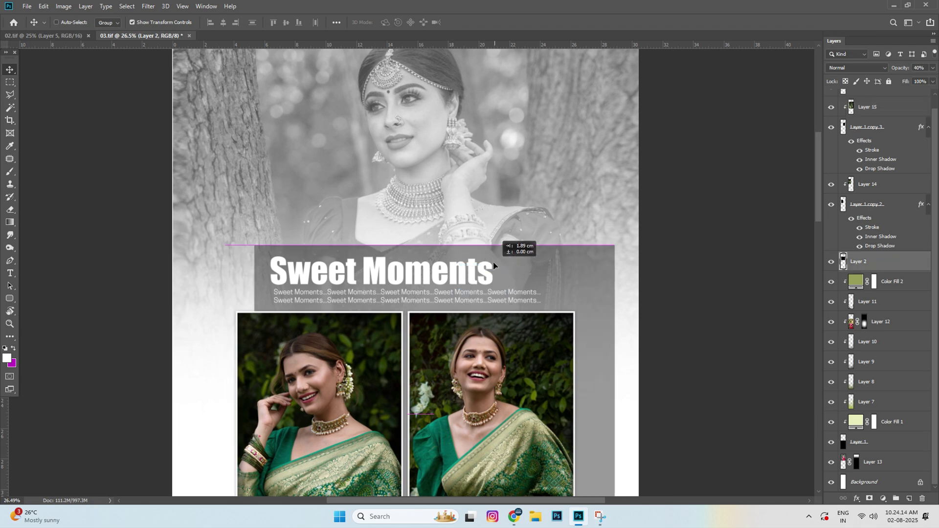
{"action": "left_click", "coordinate": [470, 292]}
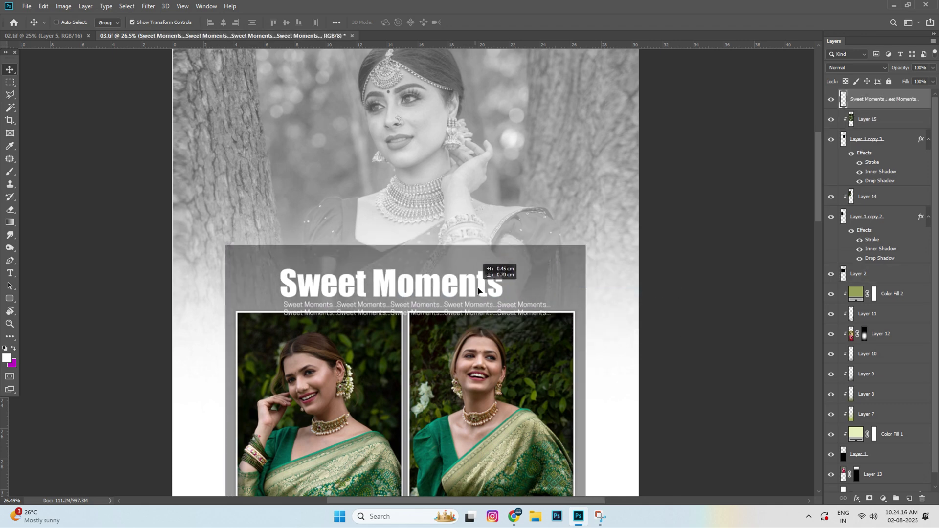
{"action": "scroll", "coordinate": [473, 280], "scroll_direction": "up", "scroll_amount": 2, "text": "alt"}
{"action": "scroll", "coordinate": [474, 281], "scroll_direction": "up", "scroll_amount": 1}
{"action": "mouse_move", "coordinate": [424, 231]}
{"action": "left_mouse_down"}
{"action": "mouse_move", "coordinate": [458, 237]}
{"action": "mouse_move", "coordinate": [490, 266]}
{"action": "left_mouse_up"}
Step: Zoom out to view the whole 03.tif Sweet Moments page
{"action": "scroll", "coordinate": [489, 269], "scroll_direction": "down", "scroll_amount": 2, "text": "alt"}
{"action": "scroll", "coordinate": [496, 198], "scroll_direction": "up", "scroll_amount": 2, "text": "alt"}
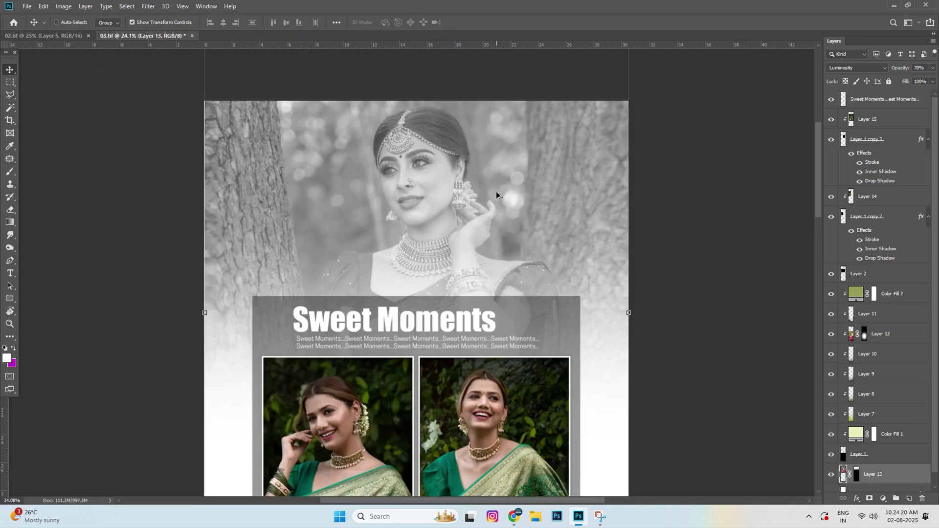
{"action": "scroll", "coordinate": [451, 157], "scroll_direction": "up", "scroll_amount": 3, "text": "alt"}
{"action": "scroll", "coordinate": [451, 157], "scroll_direction": "up", "scroll_amount": 2, "text": "alt"}
{"action": "scroll", "coordinate": [395, 306], "scroll_direction": "down", "scroll_amount": 5}
{"action": "scroll", "coordinate": [462, 151], "scroll_direction": "down", "scroll_amount": 5}
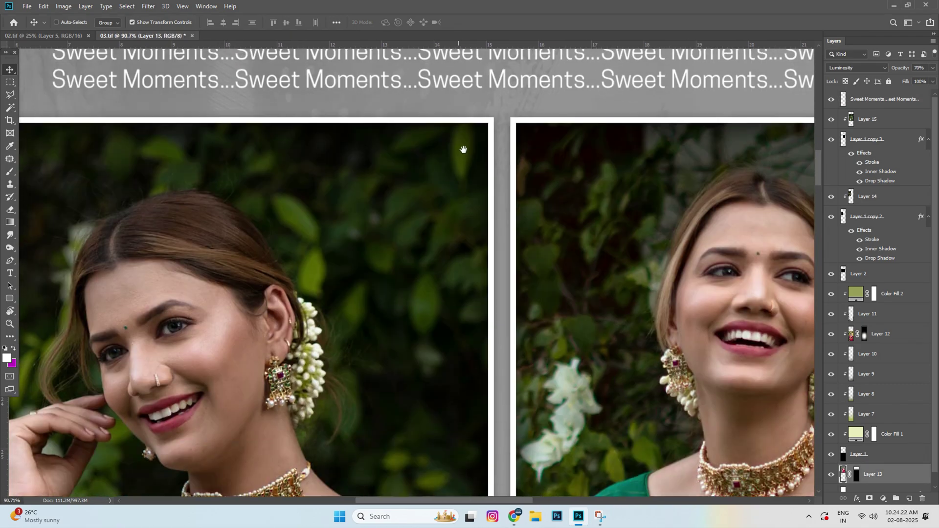
{"action": "scroll", "coordinate": [442, 104], "scroll_direction": "down", "scroll_amount": 3}
{"action": "scroll", "coordinate": [442, 105], "scroll_direction": "down", "scroll_amount": 5}
{"action": "scroll", "coordinate": [478, 331], "scroll_direction": "down", "scroll_amount": 5}
{"action": "scroll", "coordinate": [482, 191], "scroll_direction": "down", "scroll_amount": 5}
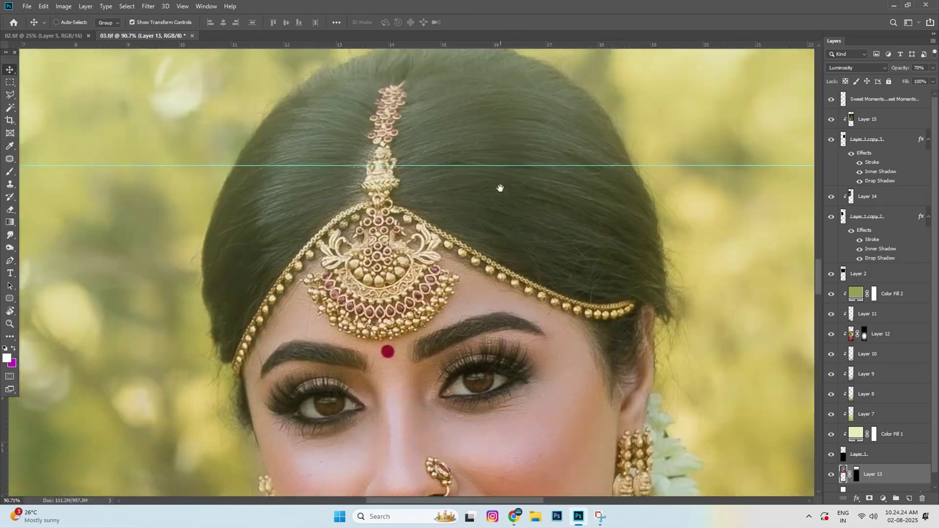
{"action": "scroll", "coordinate": [499, 189], "scroll_direction": "down", "scroll_amount": 3}
{"action": "scroll", "coordinate": [496, 138], "scroll_direction": "down", "scroll_amount": 5}
{"action": "scroll", "coordinate": [471, 147], "scroll_direction": "down", "scroll_amount": 5}
{"action": "scroll", "coordinate": [472, 147], "scroll_direction": "down", "scroll_amount": 3, "text": "alt"}
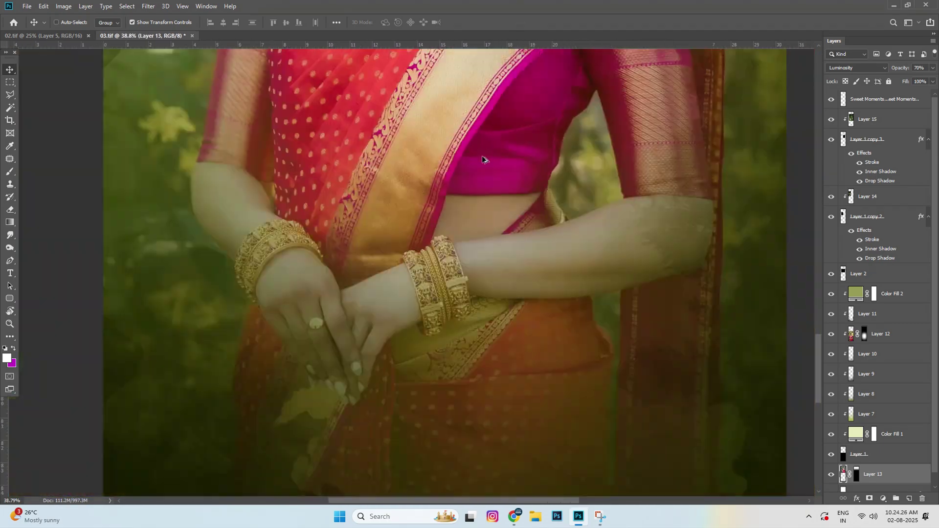
{"action": "scroll", "coordinate": [483, 157], "scroll_direction": "down", "scroll_amount": 2, "text": "alt"}
{"action": "scroll", "coordinate": [483, 160], "scroll_direction": "down", "scroll_amount": 2, "text": "alt"}
{"action": "scroll", "coordinate": [482, 235], "scroll_direction": "up", "scroll_amount": 3}
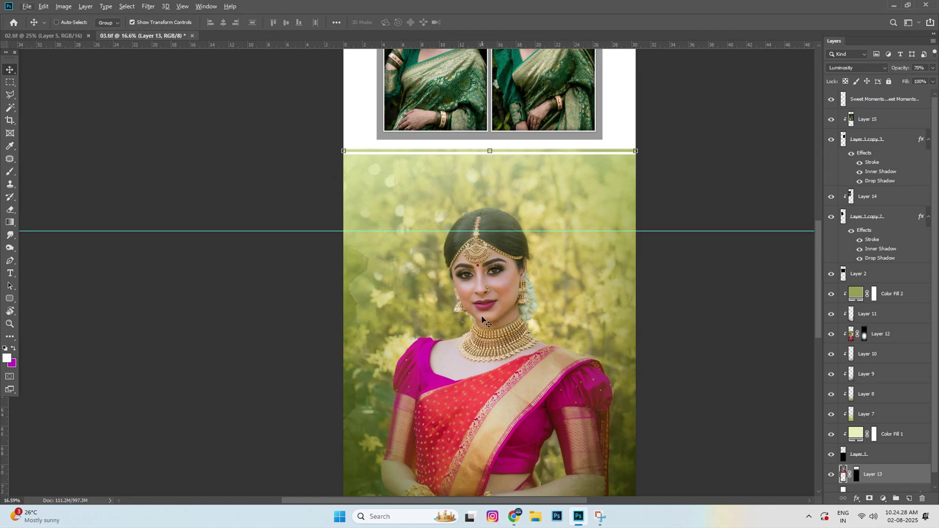
{"action": "scroll", "coordinate": [482, 320], "scroll_direction": "down", "scroll_amount": 1, "text": "alt"}
{"action": "scroll", "coordinate": [475, 308], "scroll_direction": "down", "scroll_amount": 1, "text": "alt"}
{"action": "scroll", "coordinate": [467, 301], "scroll_direction": "down", "scroll_amount": 1, "text": "alt"}
{"action": "scroll", "coordinate": [464, 296], "scroll_direction": "down", "scroll_amount": 1, "text": "alt"}
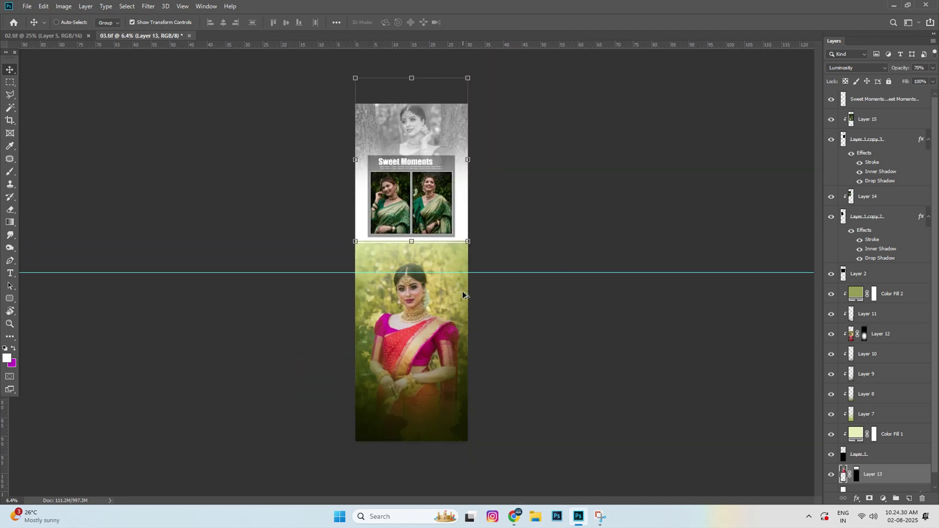
{"action": "scroll", "coordinate": [463, 293], "scroll_direction": "up", "scroll_amount": 1, "text": "alt"}
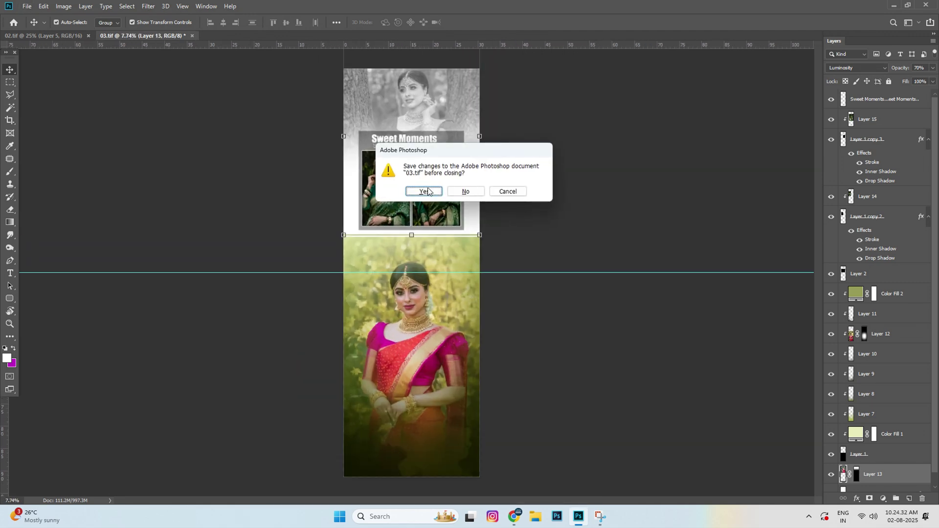
Step: Answer the save prompt to close 03.tif, leaving 02.tif on screen
{"action": "left_click", "coordinate": [466, 191]}
{"action": "scroll", "coordinate": [420, 157], "scroll_direction": "up", "scroll_amount": 1, "text": "alt"}
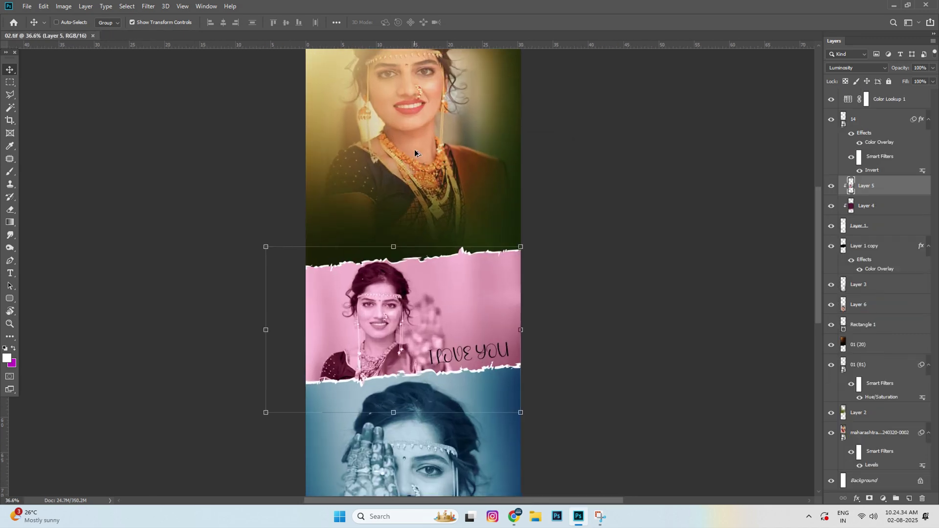
{"action": "scroll", "coordinate": [420, 122], "scroll_direction": "up", "scroll_amount": 3, "text": "alt"}
{"action": "scroll", "coordinate": [412, 453], "scroll_direction": "up", "scroll_amount": 3}
{"action": "scroll", "coordinate": [412, 453], "scroll_direction": "up", "scroll_amount": 3}
Step: Zoom around 02.tif to inspect each of its three bride portrait strips
{"action": "scroll", "coordinate": [432, 450], "scroll_direction": "down", "scroll_amount": 3}
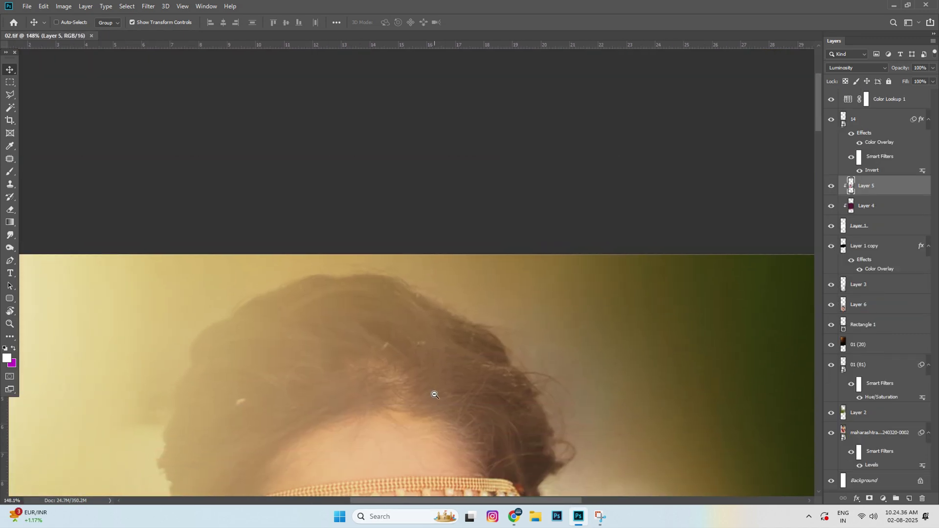
{"action": "scroll", "coordinate": [432, 392], "scroll_direction": "down", "scroll_amount": 2, "text": "alt"}
{"action": "scroll", "coordinate": [429, 421], "scroll_direction": "down", "scroll_amount": 1}
{"action": "scroll", "coordinate": [426, 401], "scroll_direction": "up", "scroll_amount": 2, "text": "alt"}
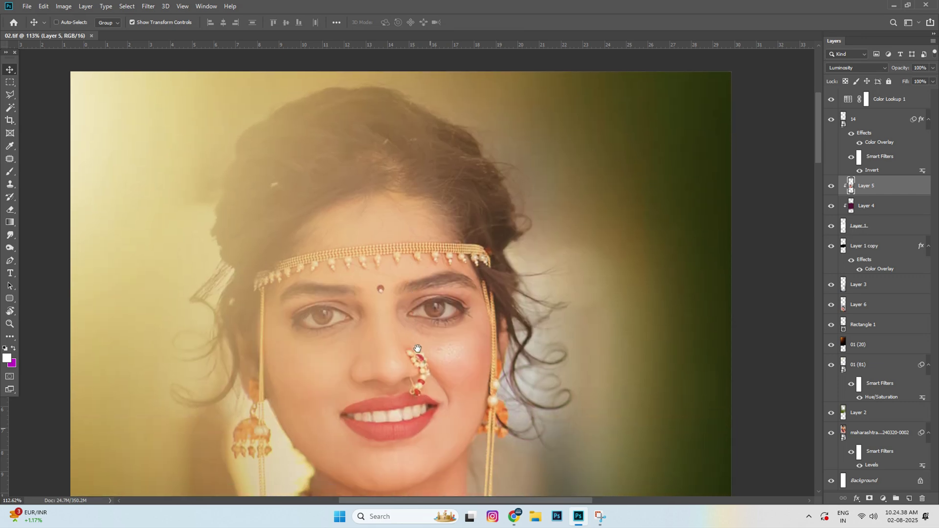
{"action": "scroll", "coordinate": [411, 360], "scroll_direction": "up", "scroll_amount": 2, "text": "alt"}
{"action": "scroll", "coordinate": [411, 360], "scroll_direction": "down", "scroll_amount": 1, "text": "alt"}
{"action": "scroll", "coordinate": [411, 360], "scroll_direction": "down", "scroll_amount": 2}
{"action": "scroll", "coordinate": [412, 350], "scroll_direction": "down", "scroll_amount": 3}
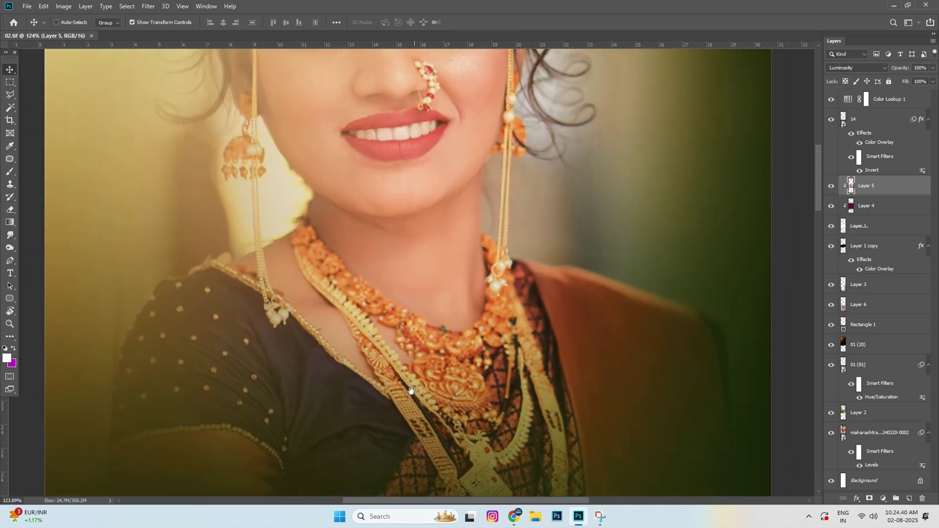
{"action": "scroll", "coordinate": [412, 351], "scroll_direction": "down", "scroll_amount": 4}
{"action": "scroll", "coordinate": [411, 347], "scroll_direction": "down", "scroll_amount": 5}
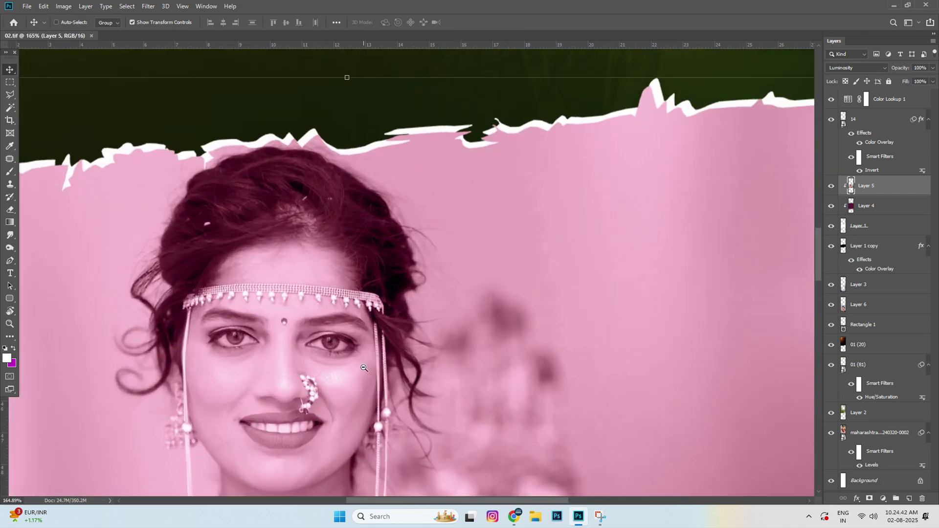
{"action": "scroll", "coordinate": [411, 333], "scroll_direction": "down", "scroll_amount": 5}
{"action": "scroll", "coordinate": [411, 318], "scroll_direction": "down", "scroll_amount": 3}
{"action": "scroll", "coordinate": [411, 303], "scroll_direction": "up", "scroll_amount": 1, "text": "alt"}
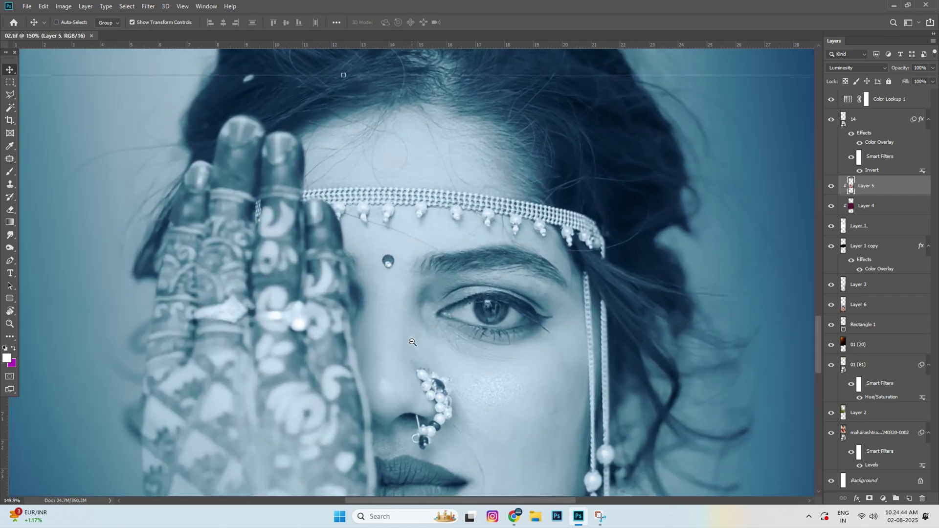
{"action": "scroll", "coordinate": [411, 284], "scroll_direction": "down", "scroll_amount": 2, "text": "alt"}
{"action": "scroll", "coordinate": [410, 255], "scroll_direction": "down", "scroll_amount": 4}
{"action": "scroll", "coordinate": [410, 247], "scroll_direction": "down", "scroll_amount": 3, "text": "alt"}
{"action": "scroll", "coordinate": [421, 259], "scroll_direction": "down", "scroll_amount": 3, "text": "alt"}
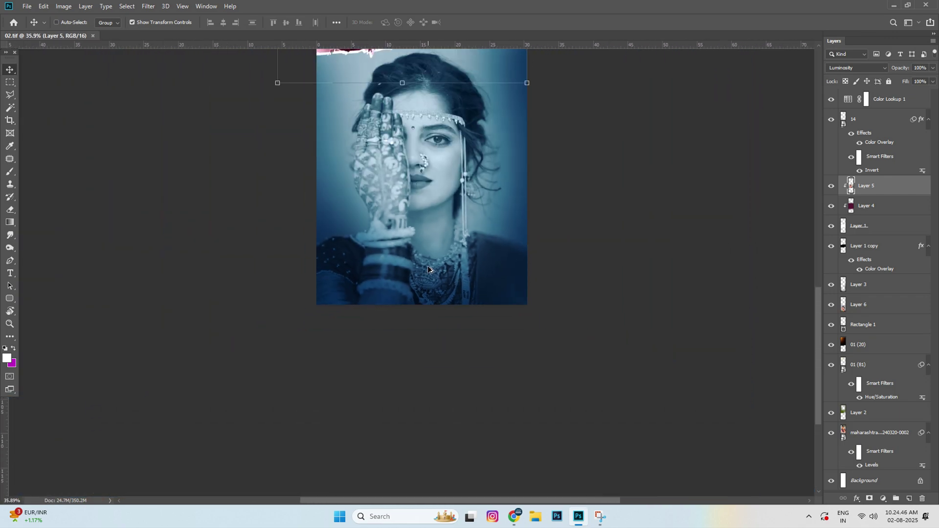
{"action": "scroll", "coordinate": [426, 264], "scroll_direction": "down", "scroll_amount": 3, "text": "alt"}
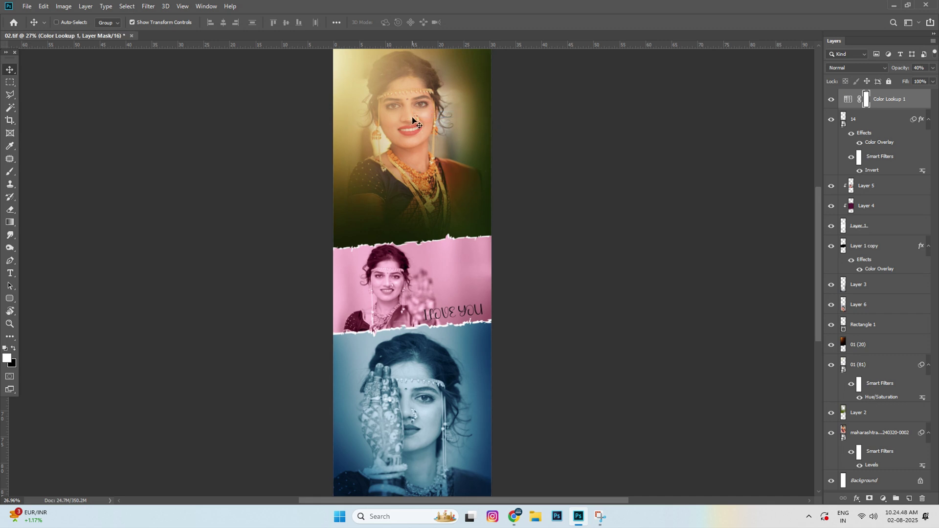
Step: Pick the top photo's 01 (20) layer from the layer menu and nudge it slightly
{"action": "left_click", "coordinate": [416, 129]}
{"action": "right_click", "coordinate": [418, 124]}
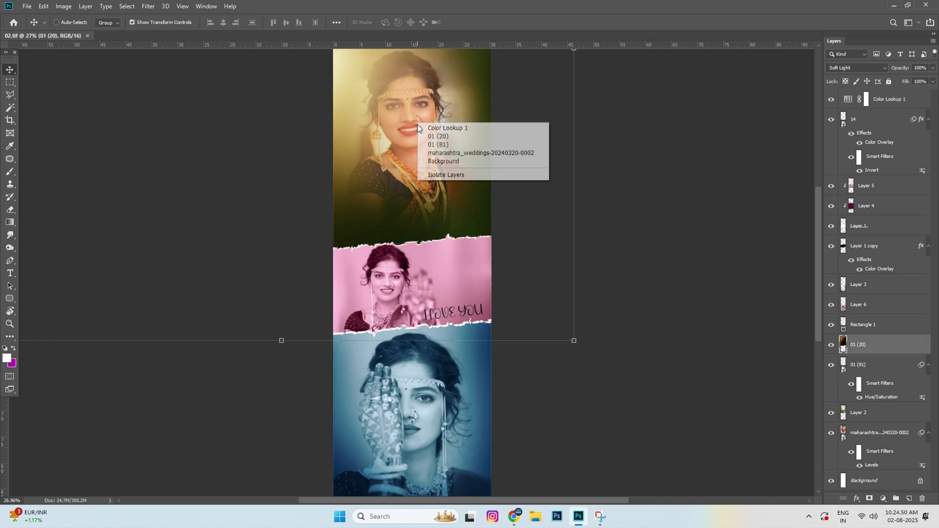
{"action": "left_click", "coordinate": [430, 145]}
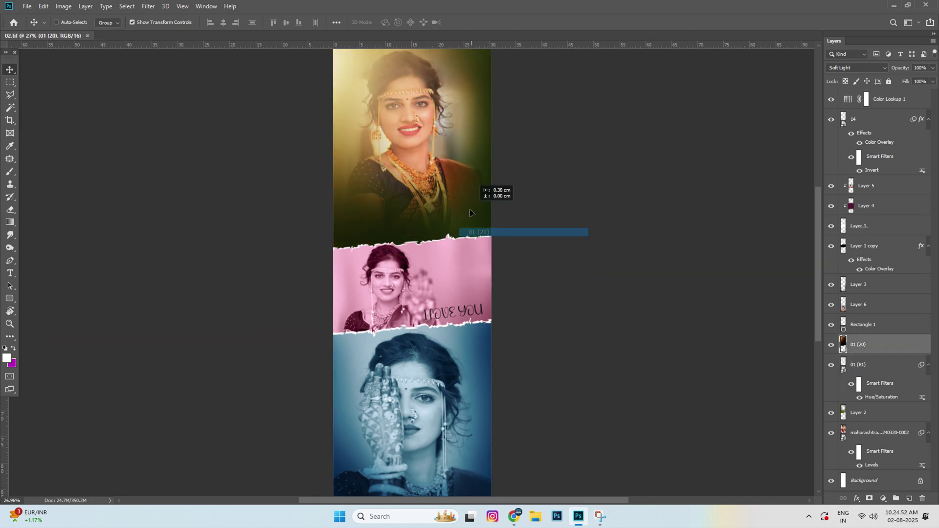
{"action": "left_click_drag", "start_coordinate": [470, 213], "coordinate": [467, 216]}
Step: Select Layer 5 (pink strip) and Layer 6 (blue portrait), nudging each slightly
{"action": "left_click", "coordinate": [383, 278]}
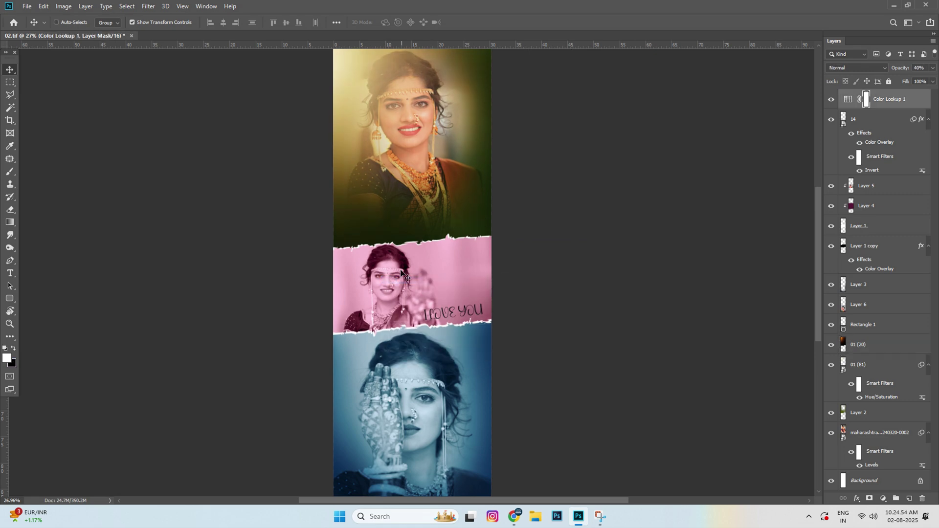
{"action": "left_click", "coordinate": [399, 286]}
{"action": "left_click_drag", "start_coordinate": [399, 289], "coordinate": [433, 236]}
{"action": "scroll", "coordinate": [437, 299], "scroll_direction": "up", "scroll_amount": 2, "text": "alt"}
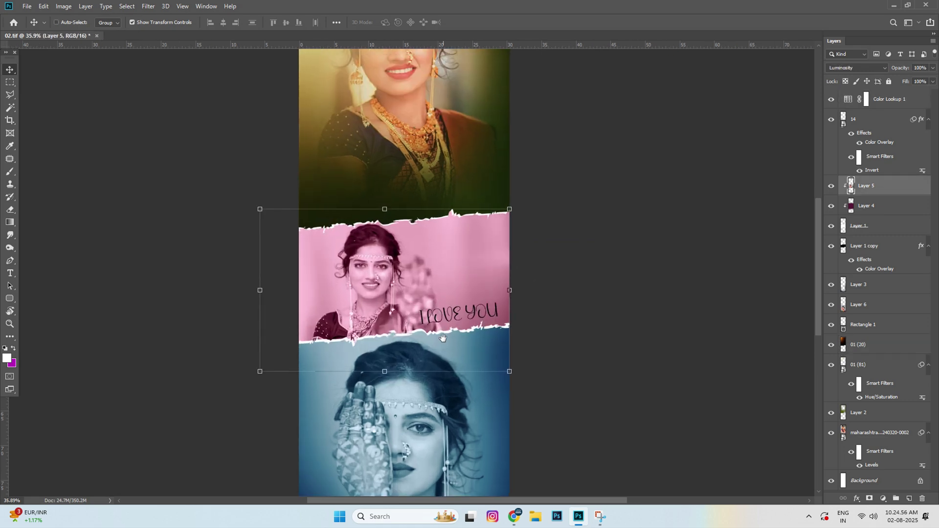
{"action": "scroll", "coordinate": [403, 286], "scroll_direction": "down", "scroll_amount": 3}
{"action": "left_click", "coordinate": [413, 306]}
{"action": "left_click_drag", "start_coordinate": [414, 306], "coordinate": [425, 274]}
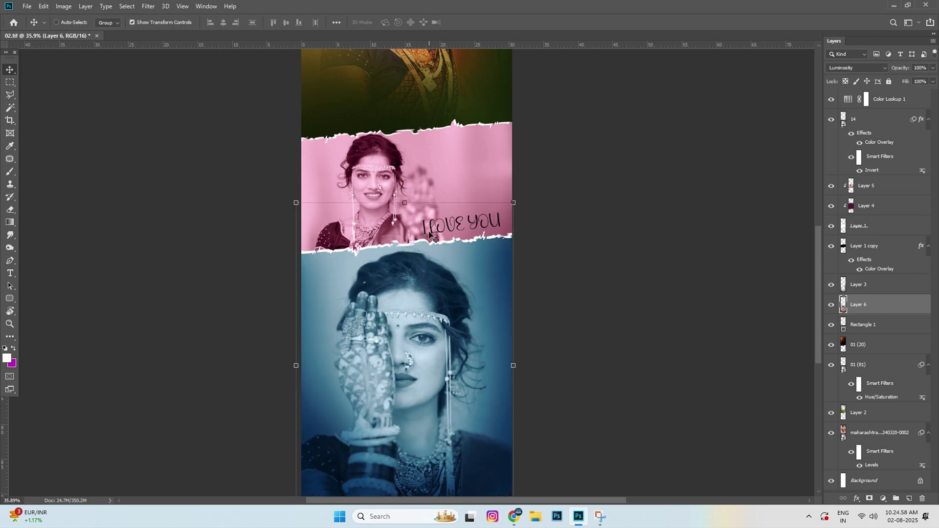
{"action": "scroll", "coordinate": [442, 228], "scroll_direction": "up", "scroll_amount": 1}
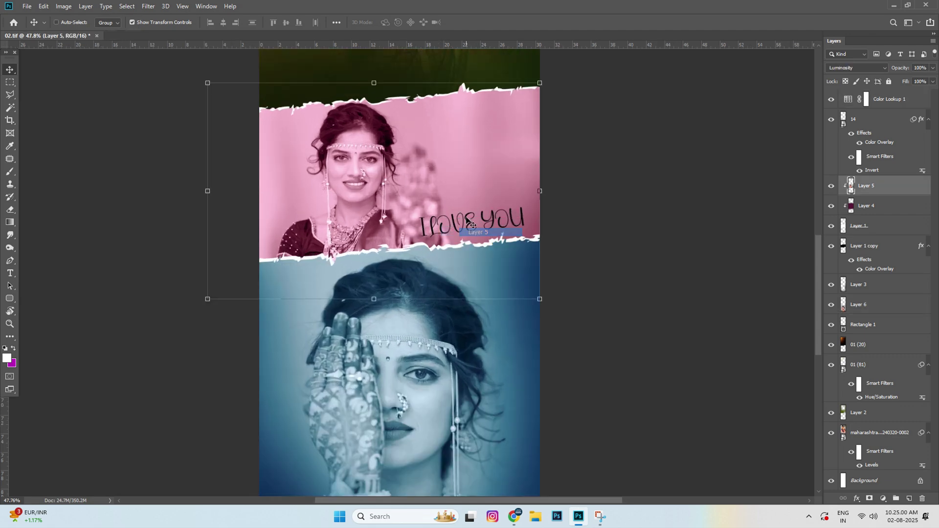
Step: List the layers under the I LOVE YOU text and pick Color Lookup 1
{"action": "right_click", "coordinate": [489, 221]}
{"action": "left_click", "coordinate": [490, 224]}
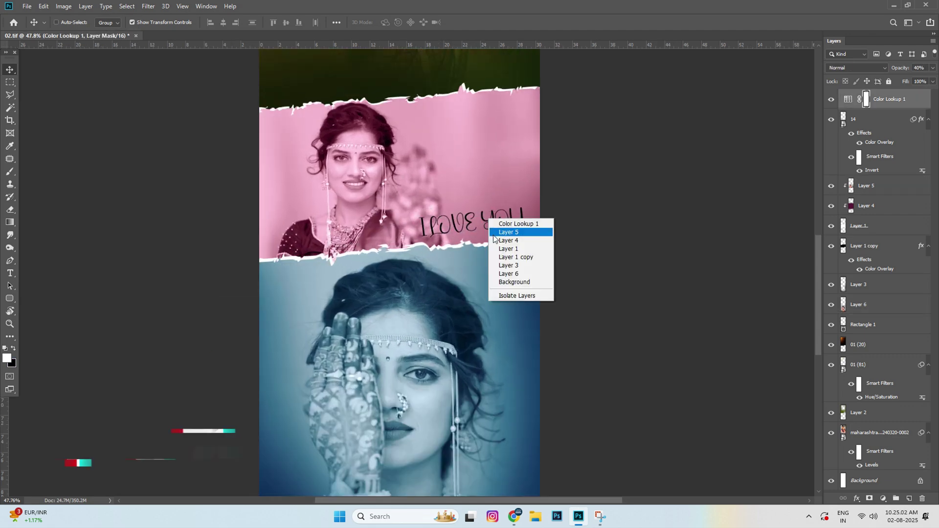
{"action": "scroll", "coordinate": [500, 235], "scroll_direction": "up", "scroll_amount": 2, "text": "alt"}
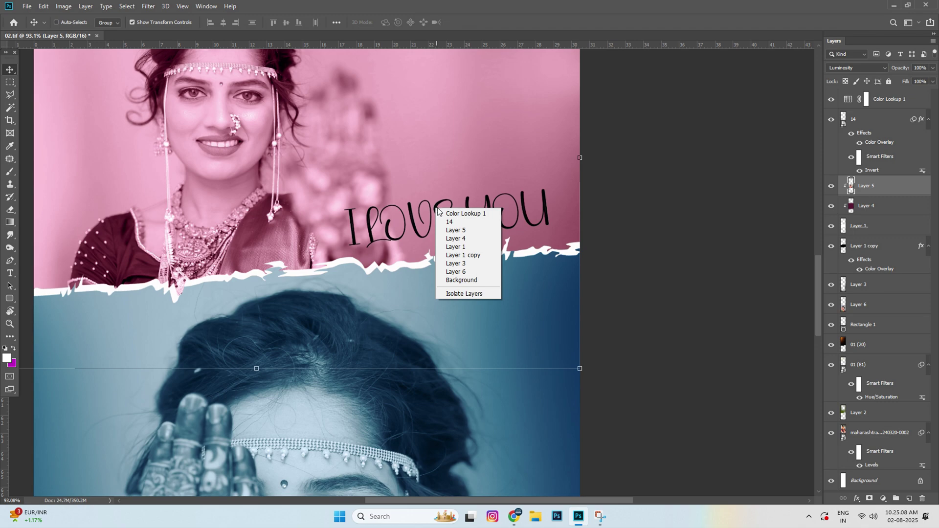
{"action": "scroll", "coordinate": [446, 210], "scroll_direction": "down", "scroll_amount": 5, "text": "alt"}
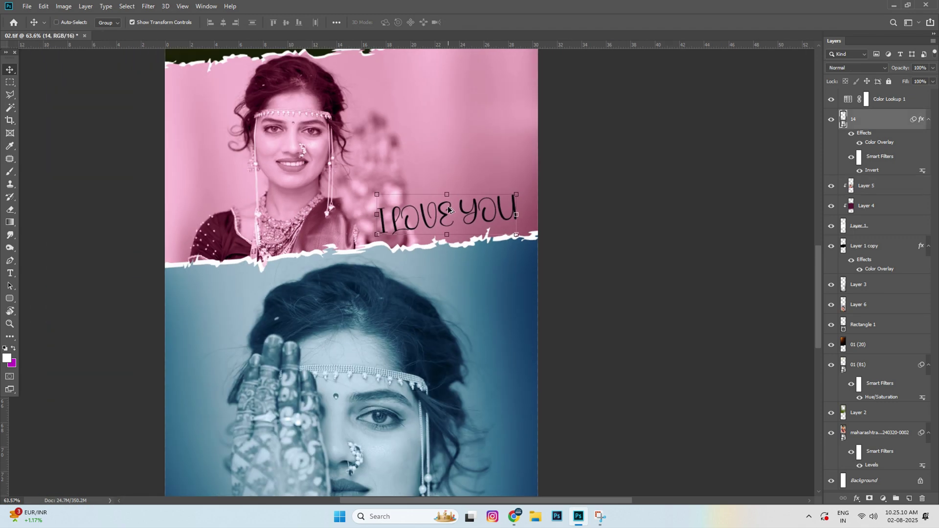
{"action": "scroll", "coordinate": [396, 363], "scroll_direction": "up", "scroll_amount": 5, "text": "alt"}
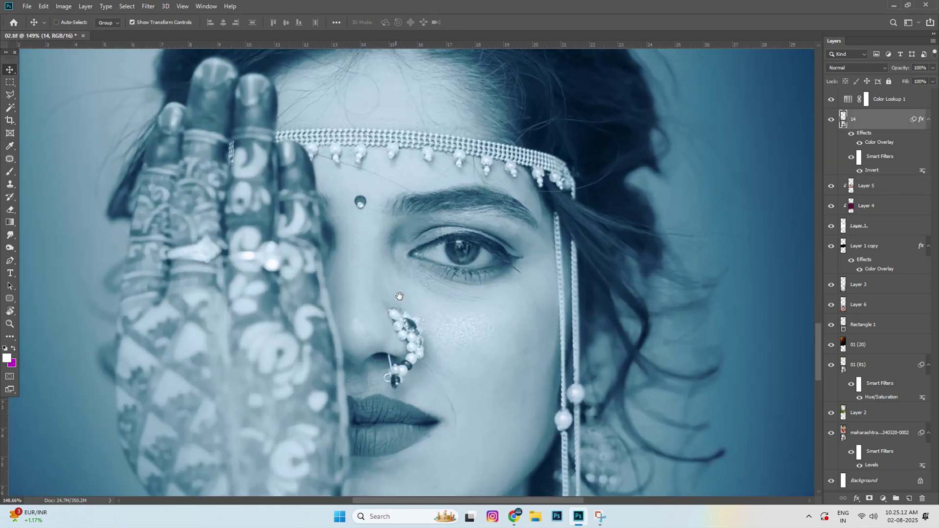
{"action": "scroll", "coordinate": [365, 307], "scroll_direction": "up", "scroll_amount": 10}
{"action": "scroll", "coordinate": [365, 308], "scroll_direction": "down", "scroll_amount": 3, "text": "alt"}
{"action": "scroll", "coordinate": [383, 378], "scroll_direction": "down", "scroll_amount": 1, "text": "alt"}
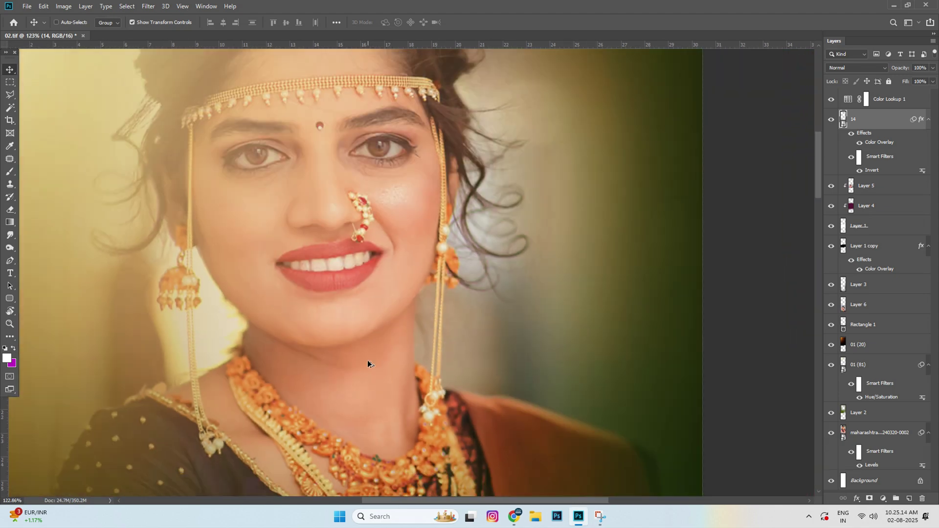
{"action": "scroll", "coordinate": [382, 378], "scroll_direction": "up", "scroll_amount": 5}
{"action": "scroll", "coordinate": [414, 214], "scroll_direction": "down", "scroll_amount": 5}
{"action": "scroll", "coordinate": [414, 214], "scroll_direction": "down", "scroll_amount": 5}
{"action": "scroll", "coordinate": [397, 333], "scroll_direction": "down", "scroll_amount": 1}
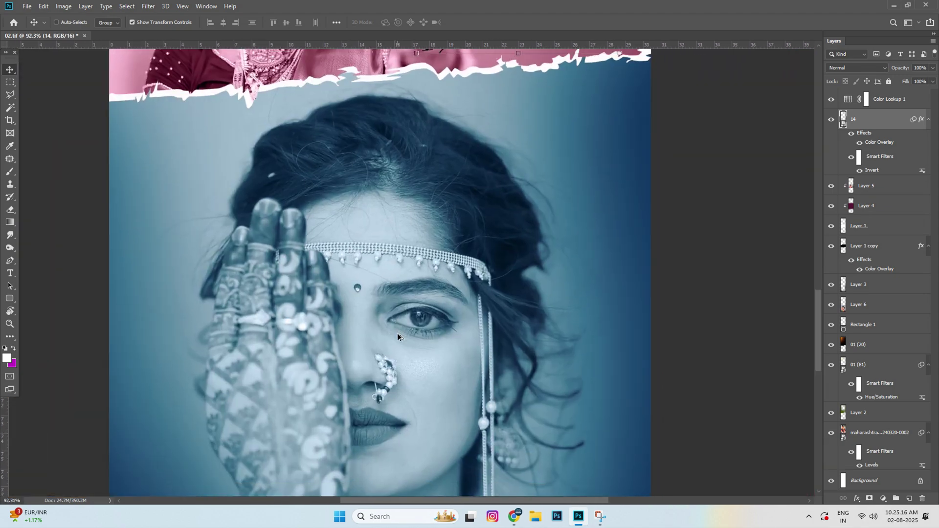
{"action": "scroll", "coordinate": [398, 337], "scroll_direction": "up", "scroll_amount": 2, "text": "alt"}
{"action": "scroll", "coordinate": [398, 343], "scroll_direction": "down", "scroll_amount": 3, "text": "alt"}
{"action": "scroll", "coordinate": [405, 321], "scroll_direction": "down", "scroll_amount": 3, "text": "alt"}
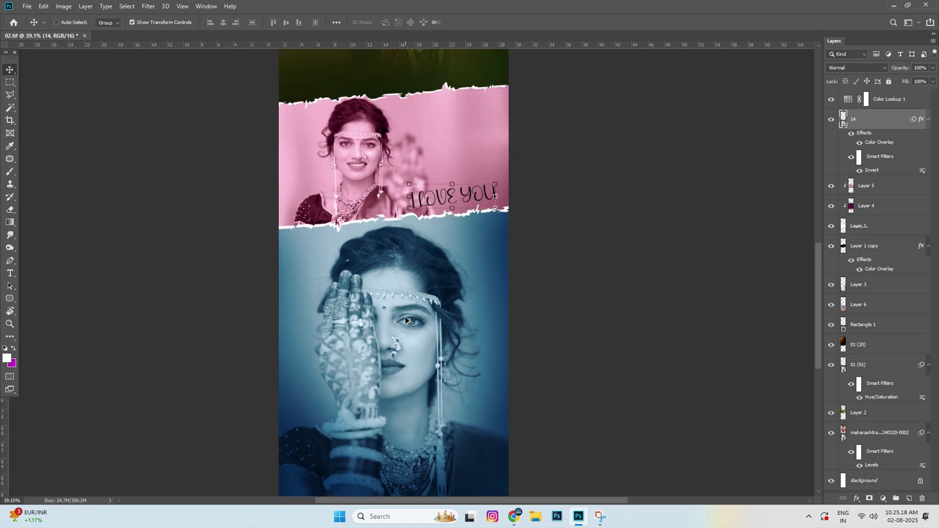
{"action": "scroll", "coordinate": [406, 319], "scroll_direction": "down", "scroll_amount": 1, "text": "alt"}
{"action": "scroll", "coordinate": [407, 319], "scroll_direction": "down", "scroll_amount": 1, "text": "alt"}
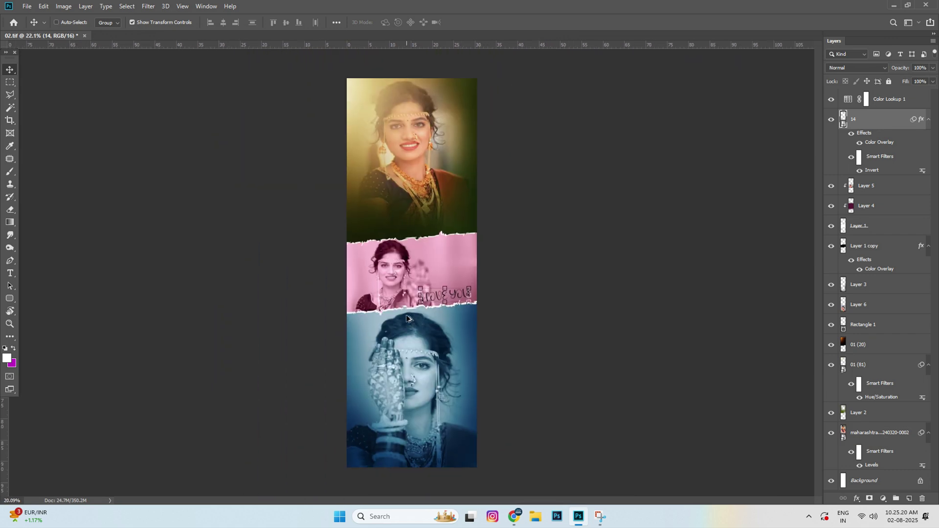
{"action": "scroll", "coordinate": [406, 317], "scroll_direction": "up", "scroll_amount": 1}
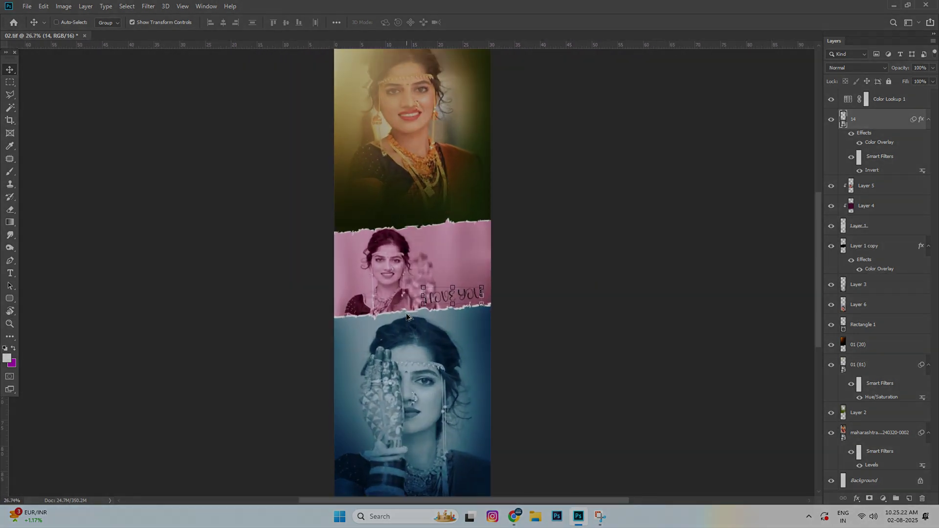
{"action": "key", "text": "ctrl+minus"}
{"action": "key", "text": "ctrl+minus"}
{"action": "key", "text": "ctrl+minus"}
{"action": "key", "text": "ctrl+minus"}
{"action": "key", "text": "ctrl+minus"}
{"action": "key", "text": "ctrl+minus"}
{"action": "key", "text": "ctrl+minus"}
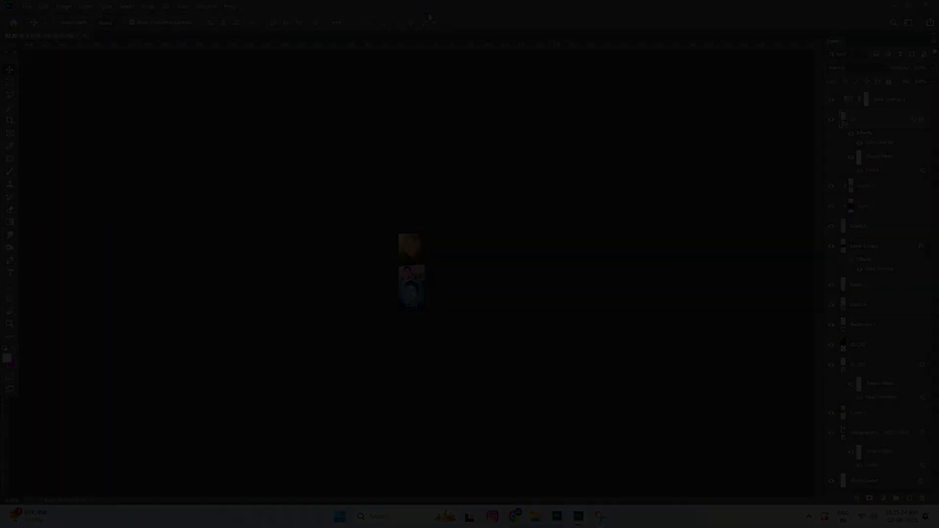